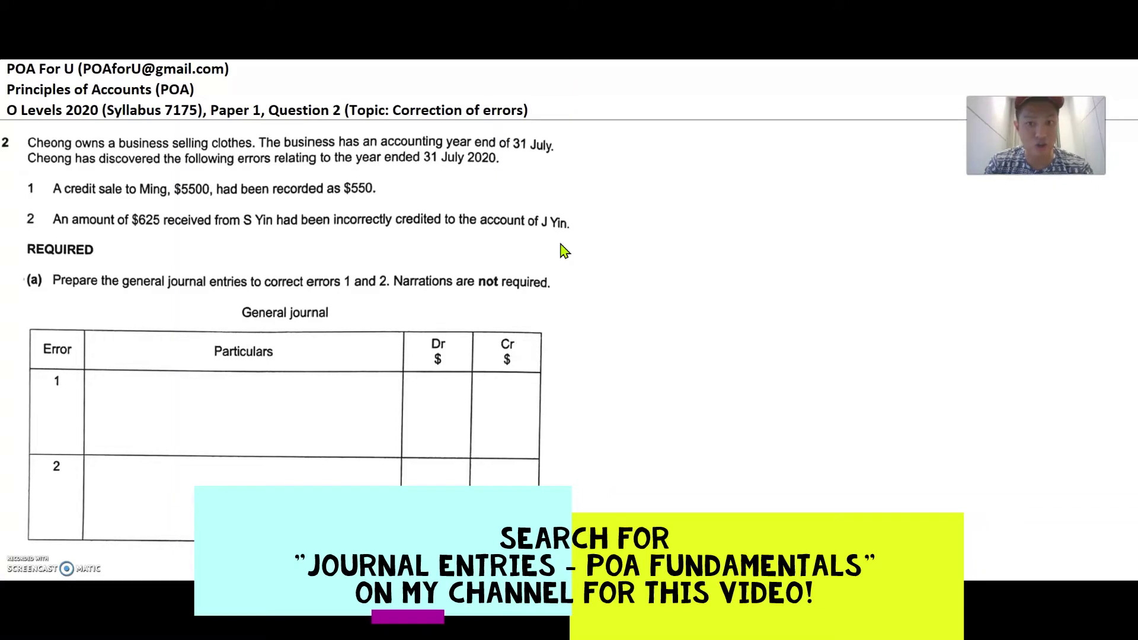
Show the What was done?, What should have been done? and Correction headings, then select the What was done? cell.
click(629, 63)
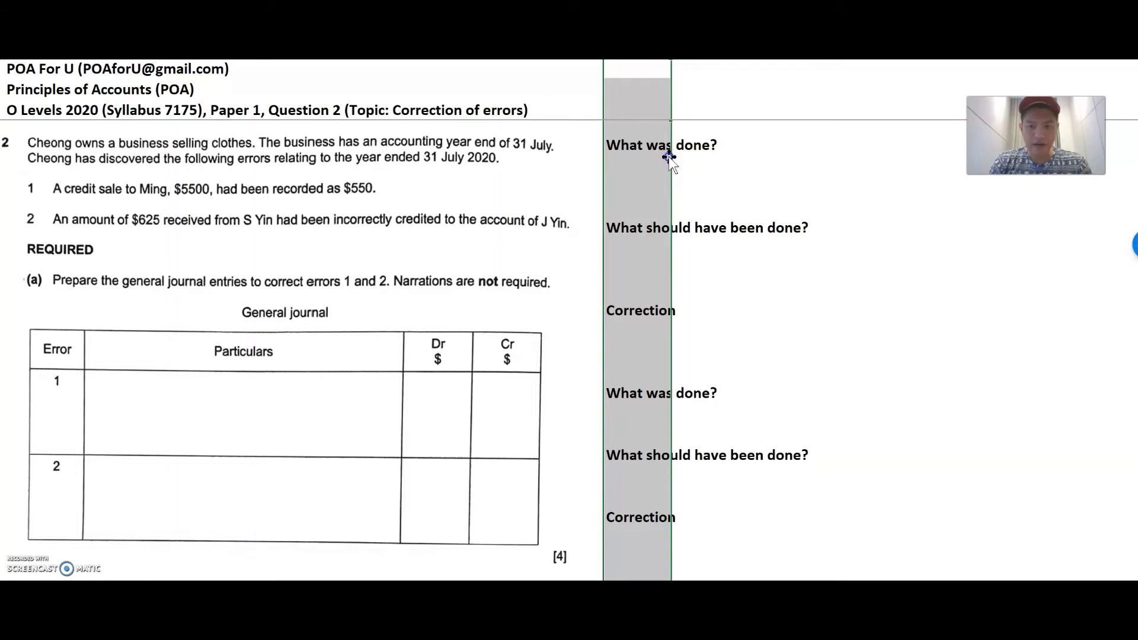
click(679, 160)
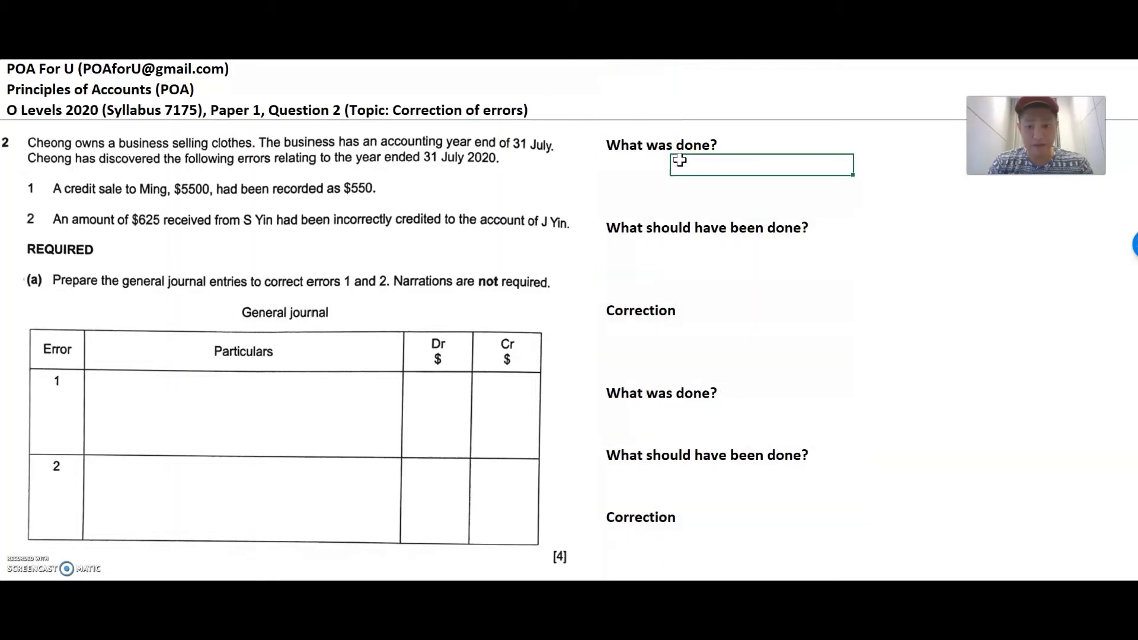
click(632, 247)
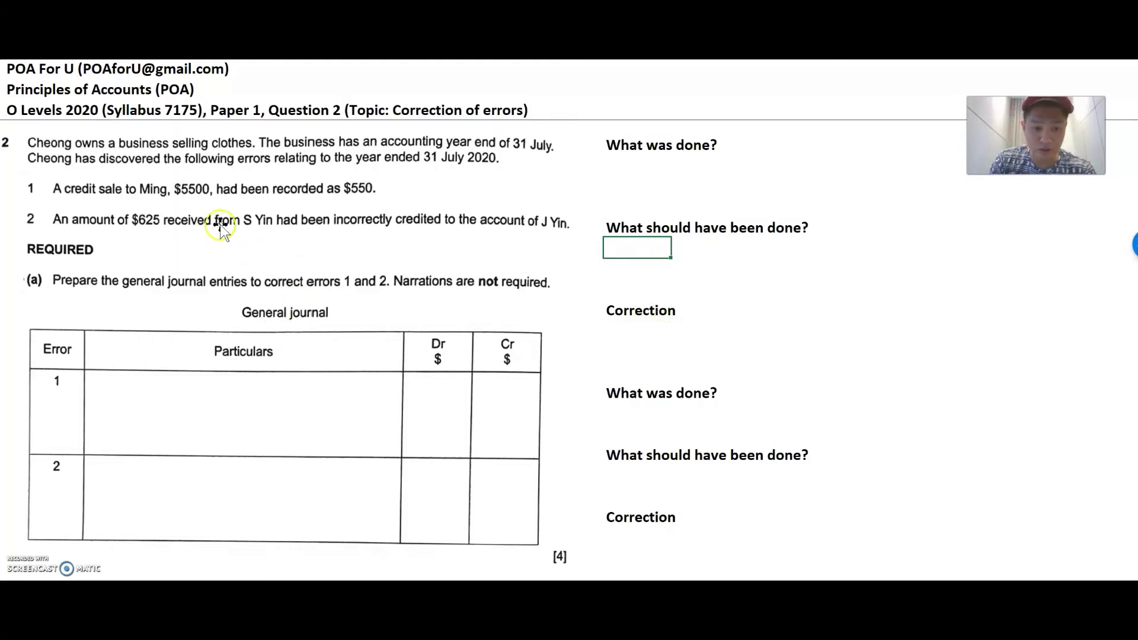
click(642, 165)
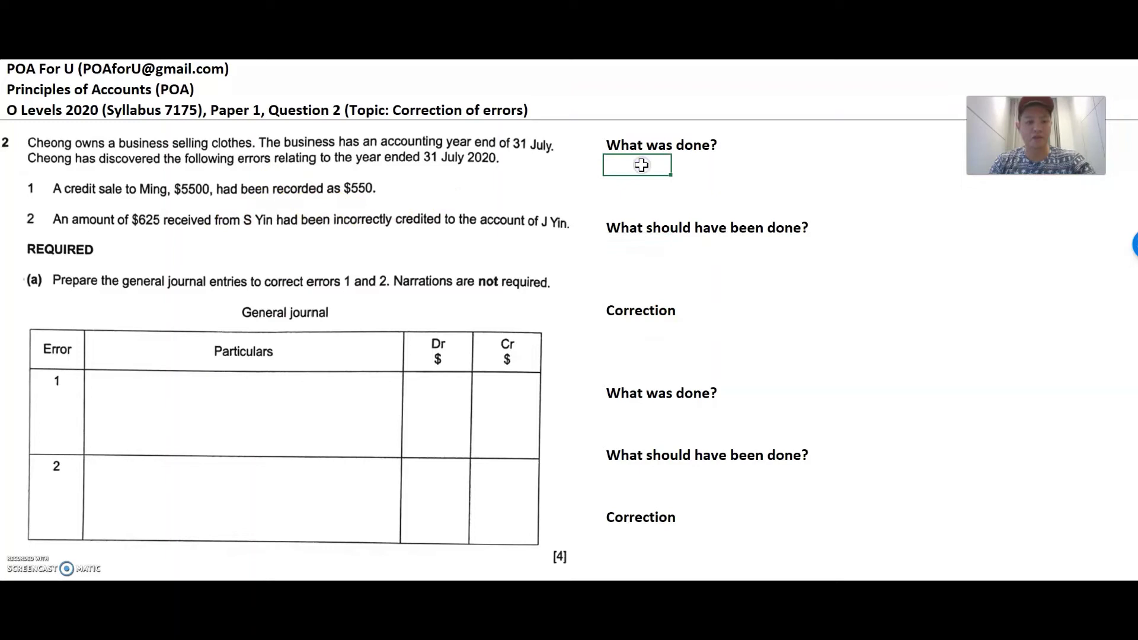
Paste error 1's original 550 Dr Trade receivables / Cr Sales entry under What was done?
click(697, 164)
key(shift+Right)
key(shift+Down)
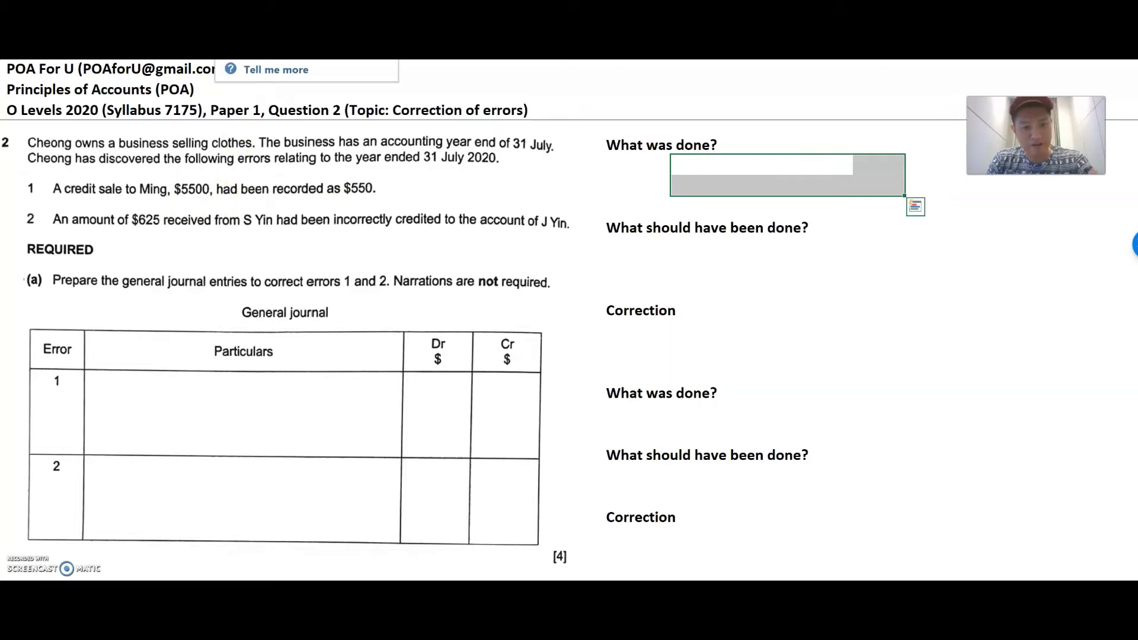
text(Dr Trade receivables	550 Cr Sales	550)
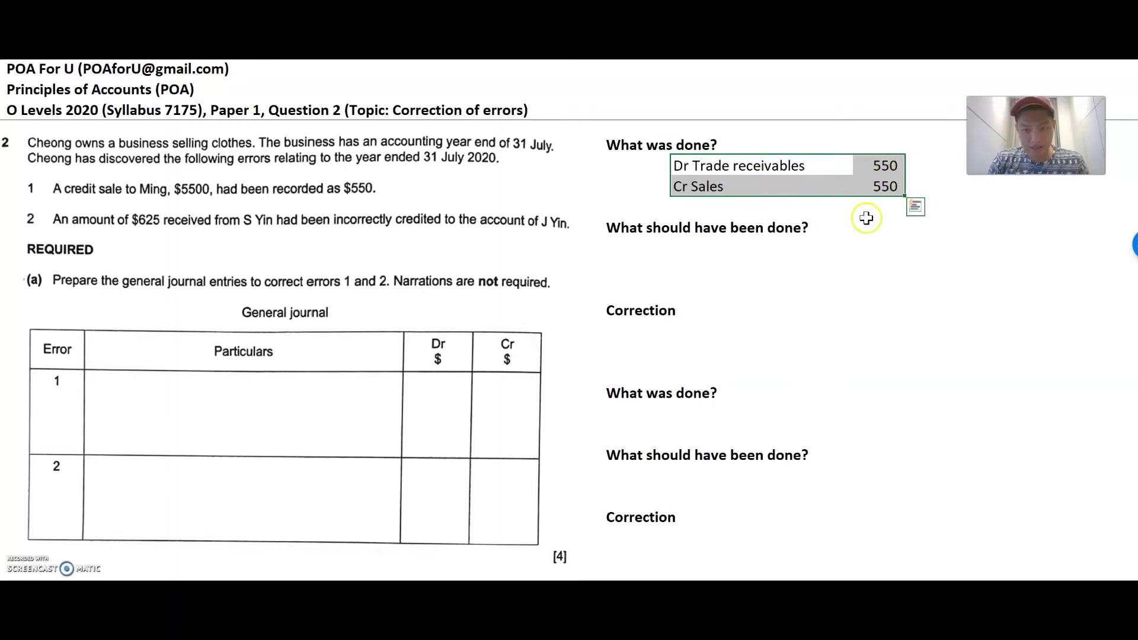
key(Escape)
Paste the correct 5,500 entry and the 4,950 Dr Trade receivables / Cr Sales correction.
drag(690, 252, 864, 270)
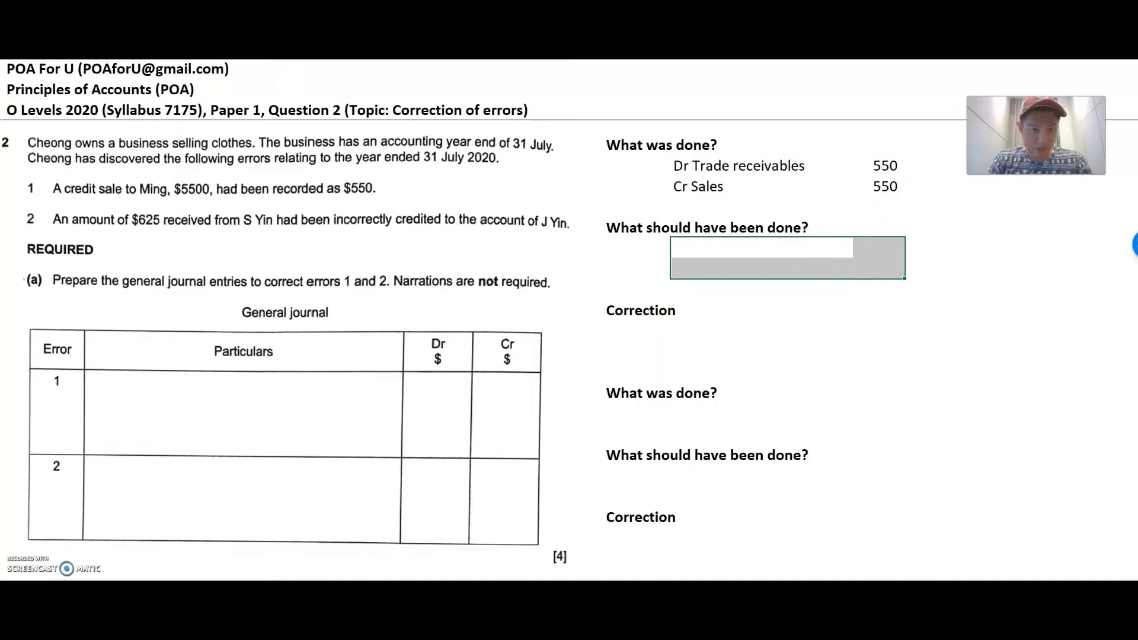
text(Dr Trade receivables	5,500 Cr Sales	5,500)
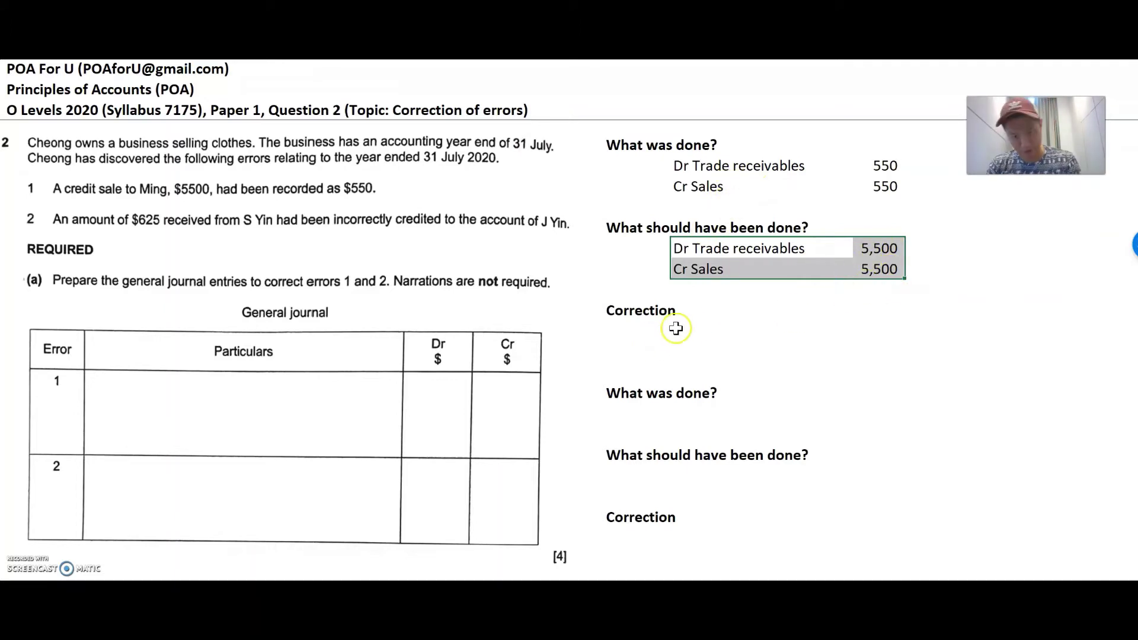
click(692, 327)
key(ctrl+v)
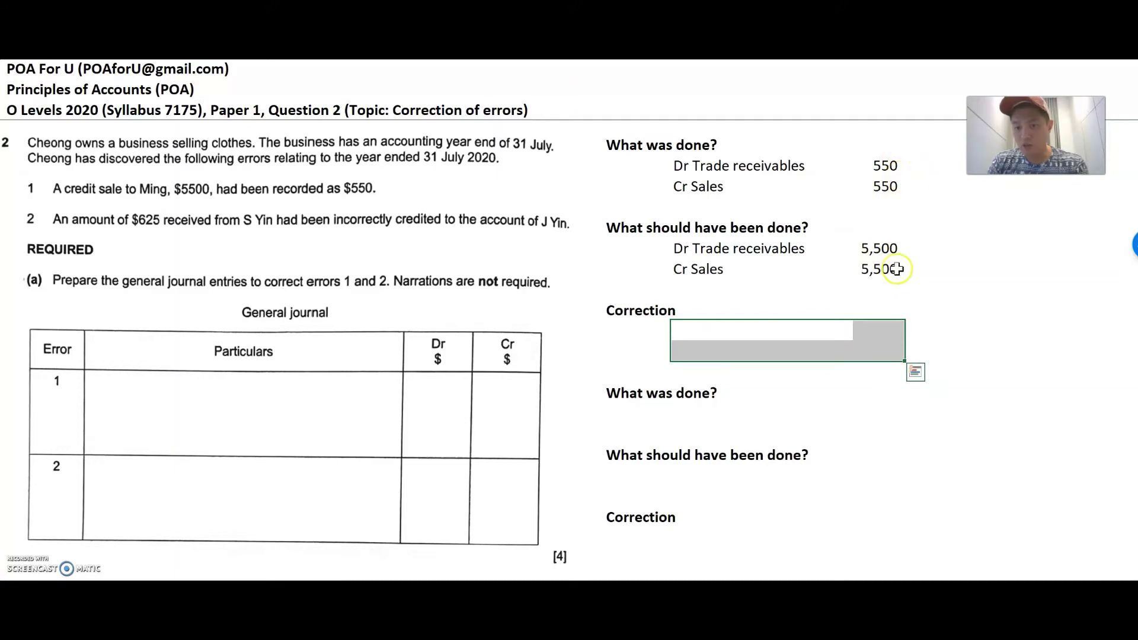
key(Escape)
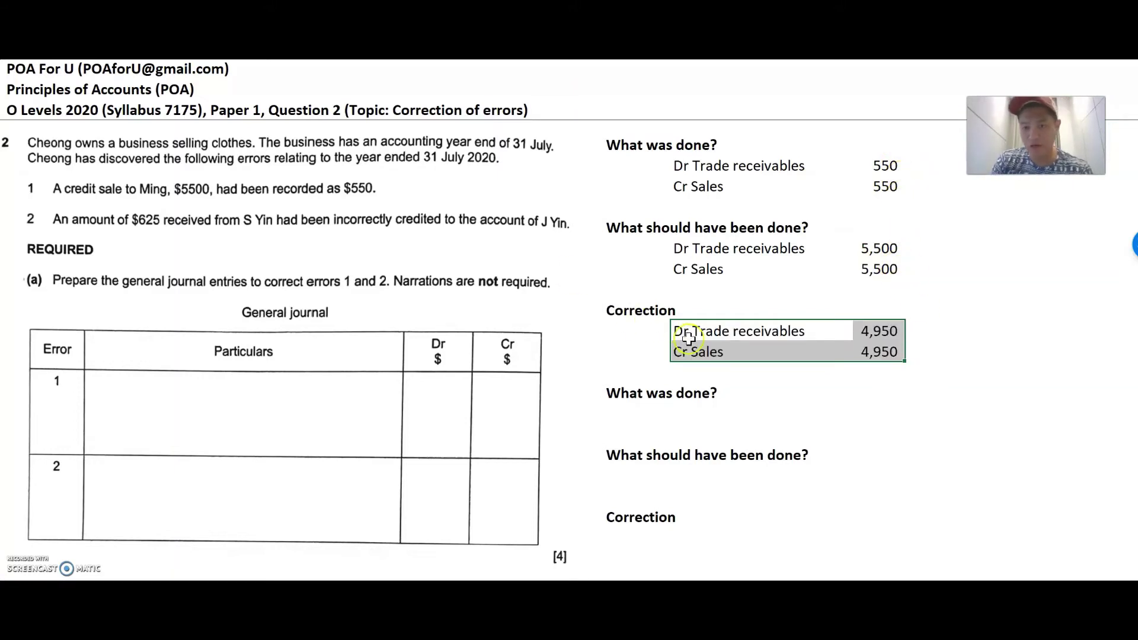
key(ctrl+v)
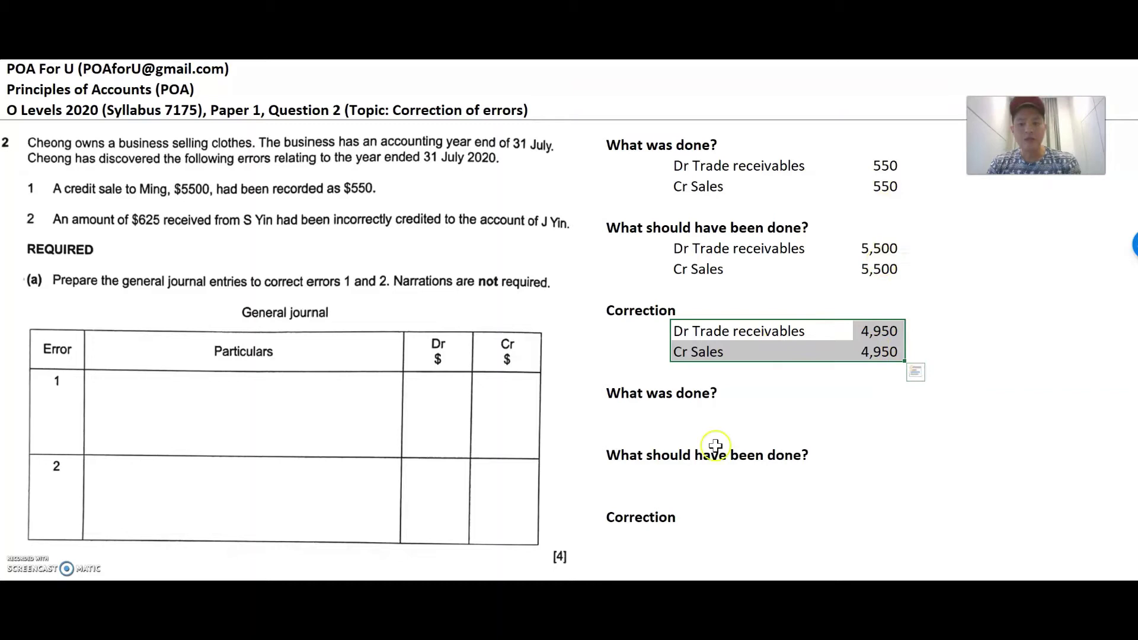
Paste error 2's 625 Cash at bank / J Yin entry and the correct Cash at bank / S Yin entry.
click(650, 415)
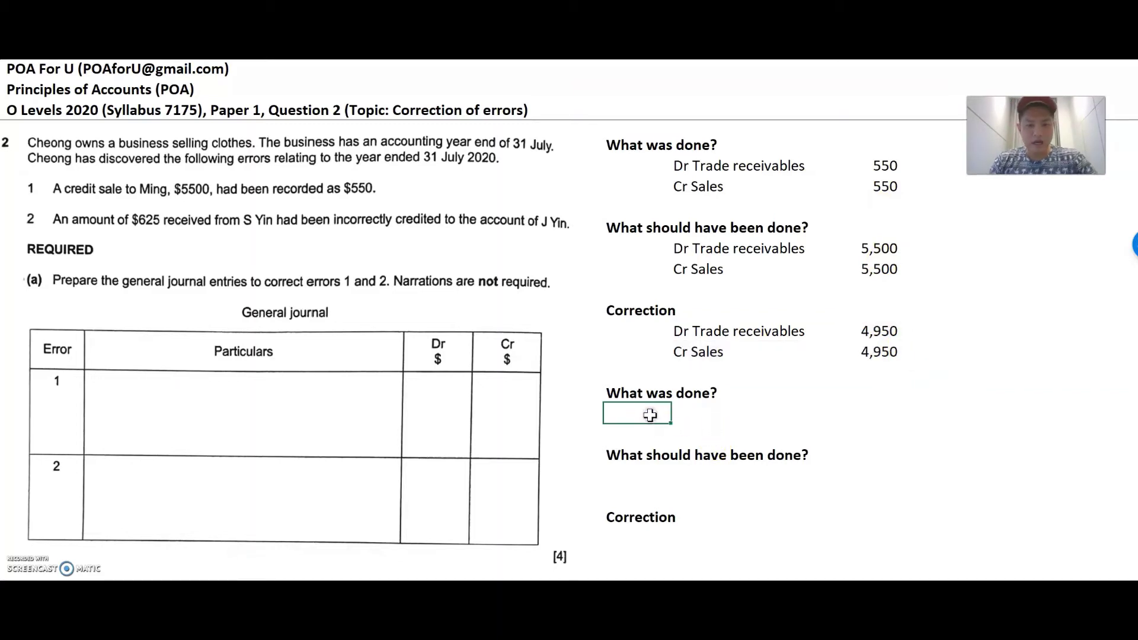
key(Right)
key(ctrl+v)
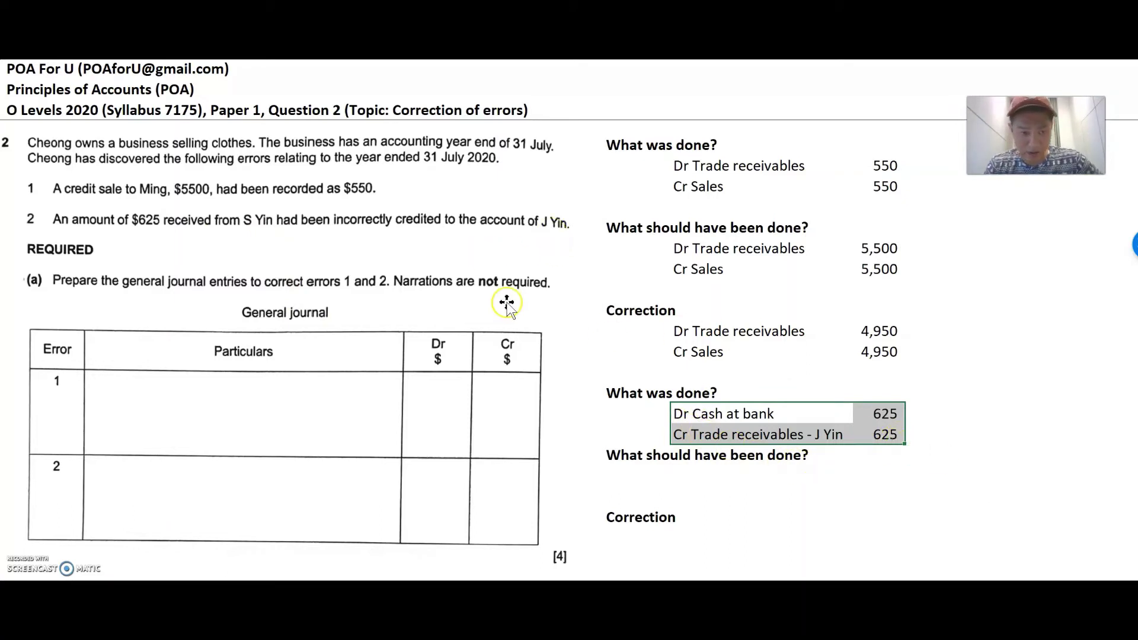
click(705, 471)
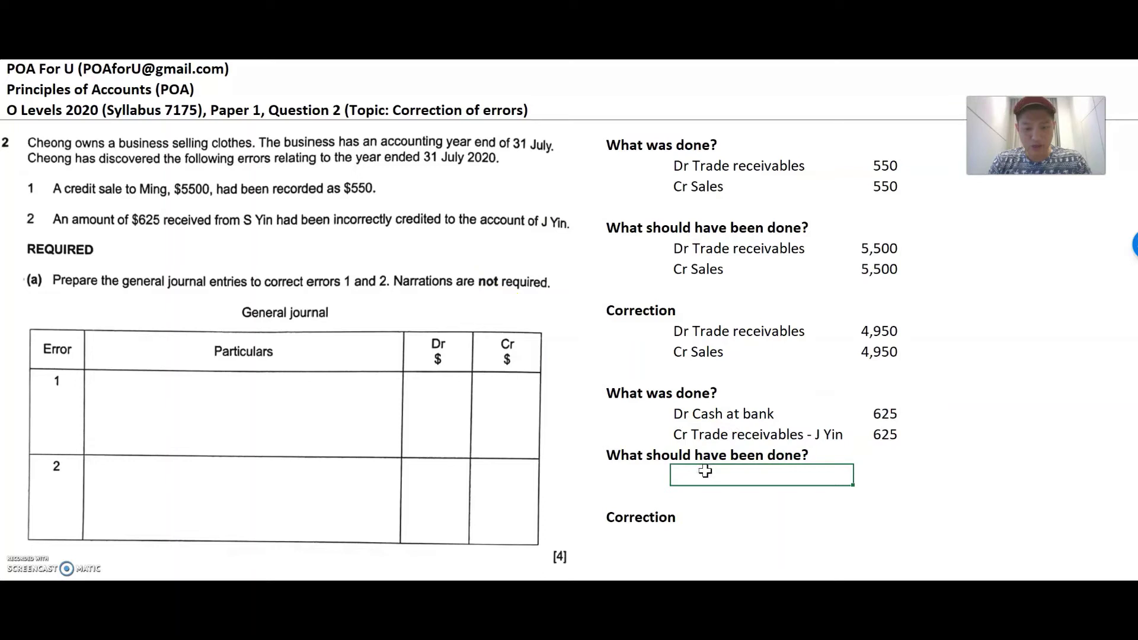
key(ctrl+v)
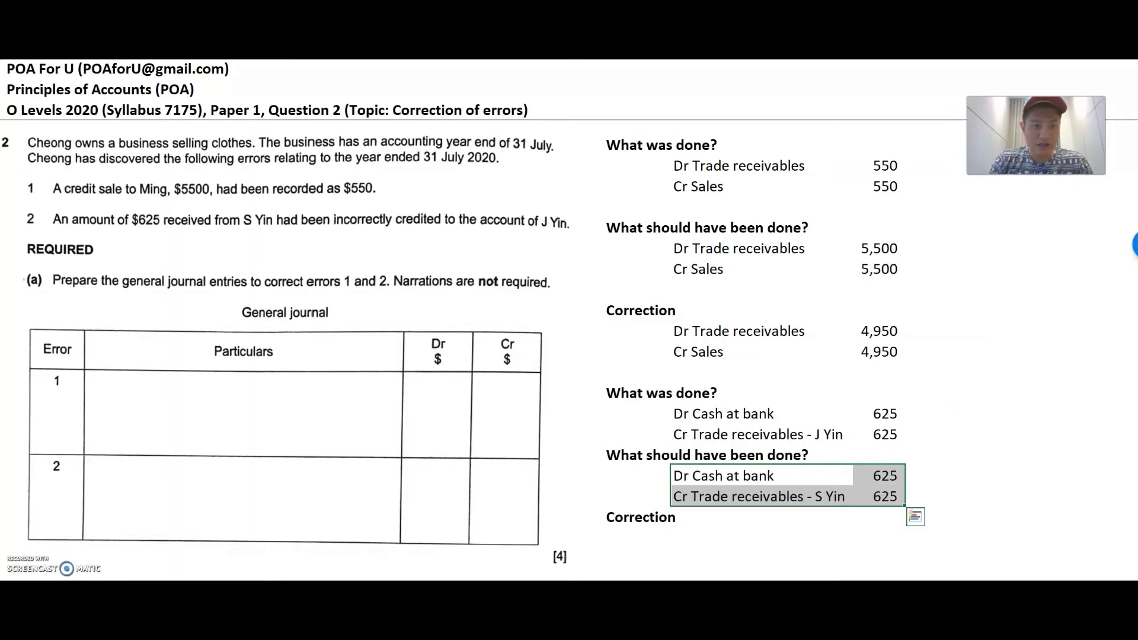
right_click(947, 486)
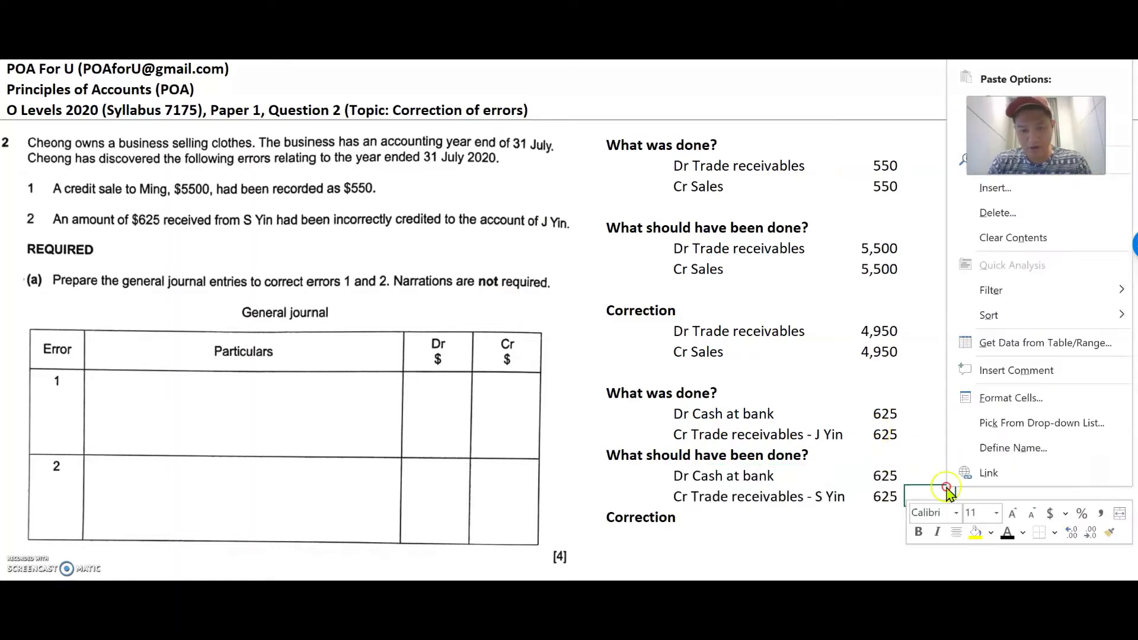
click(750, 521)
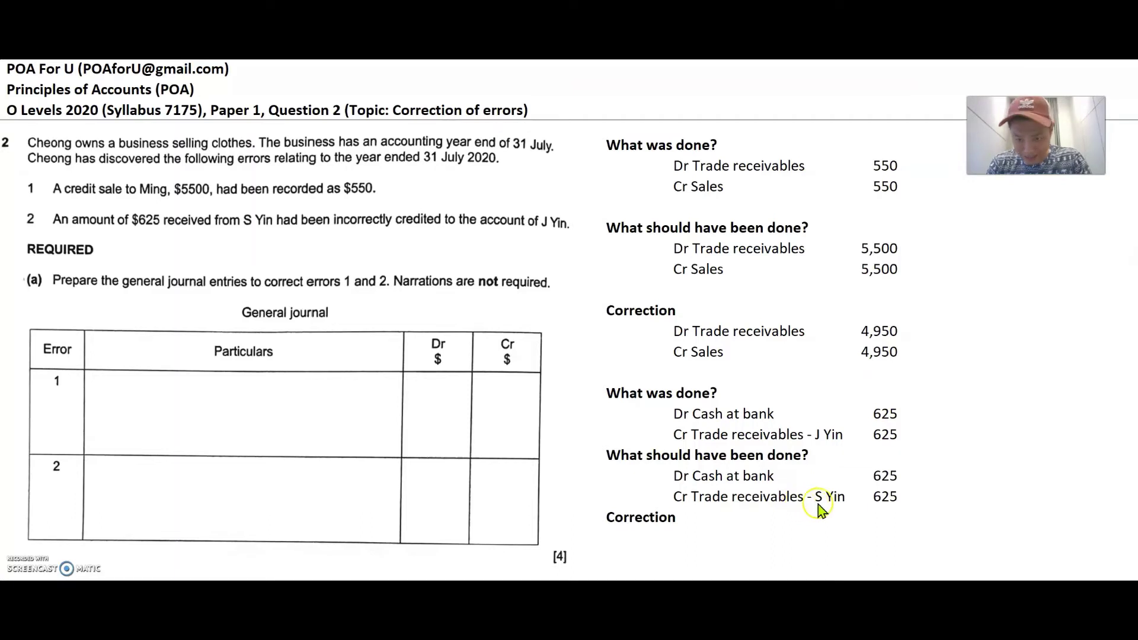
click(898, 415)
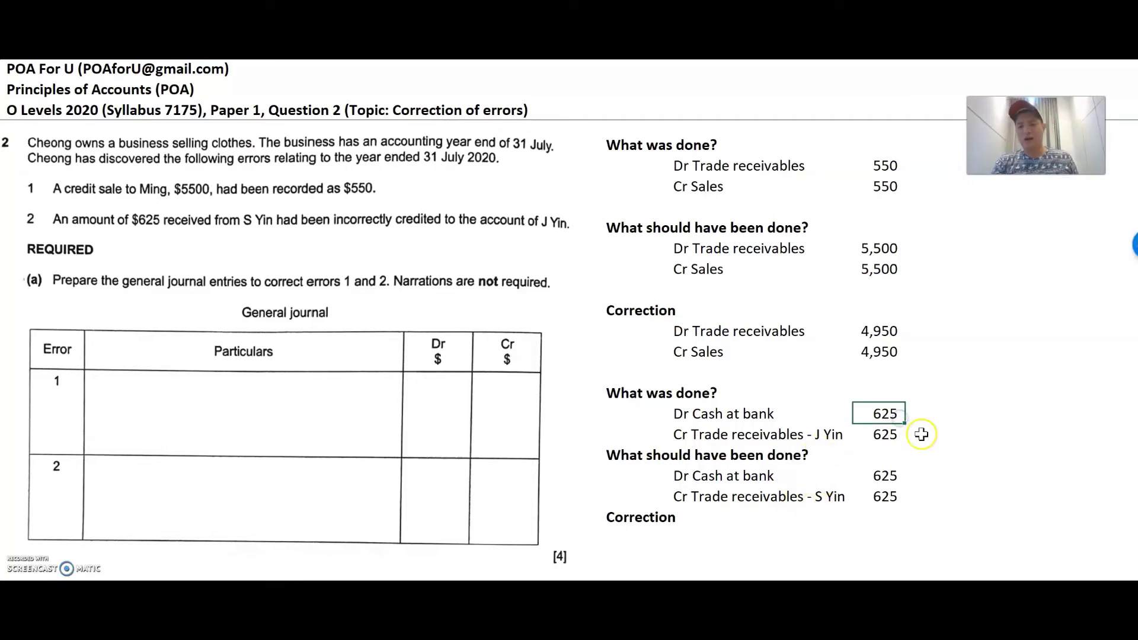
click(792, 435)
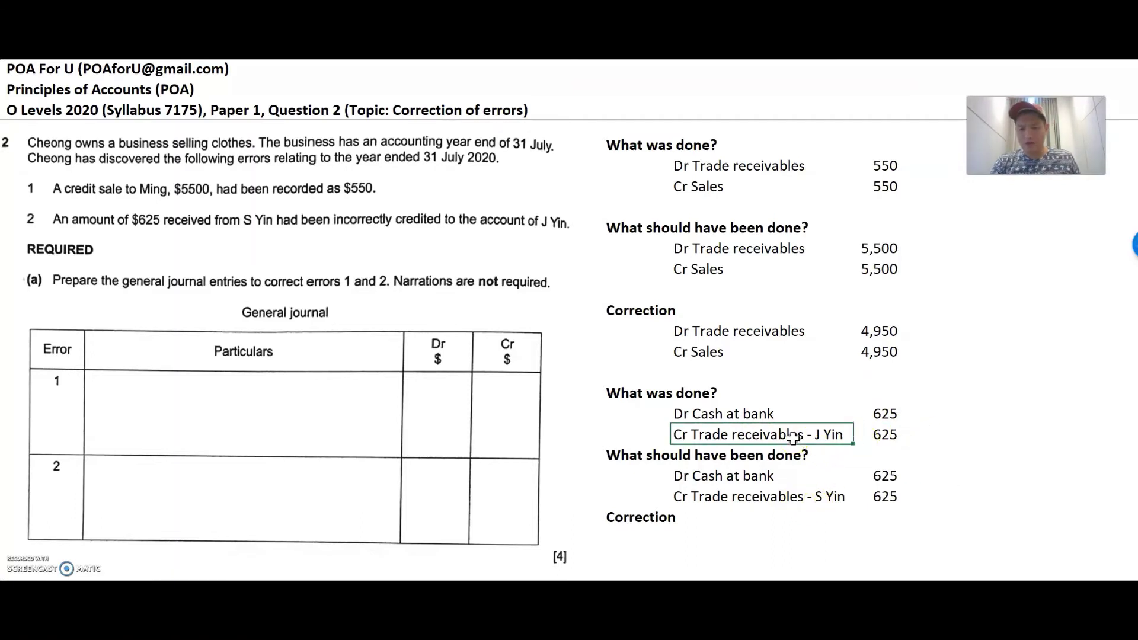
click(833, 496)
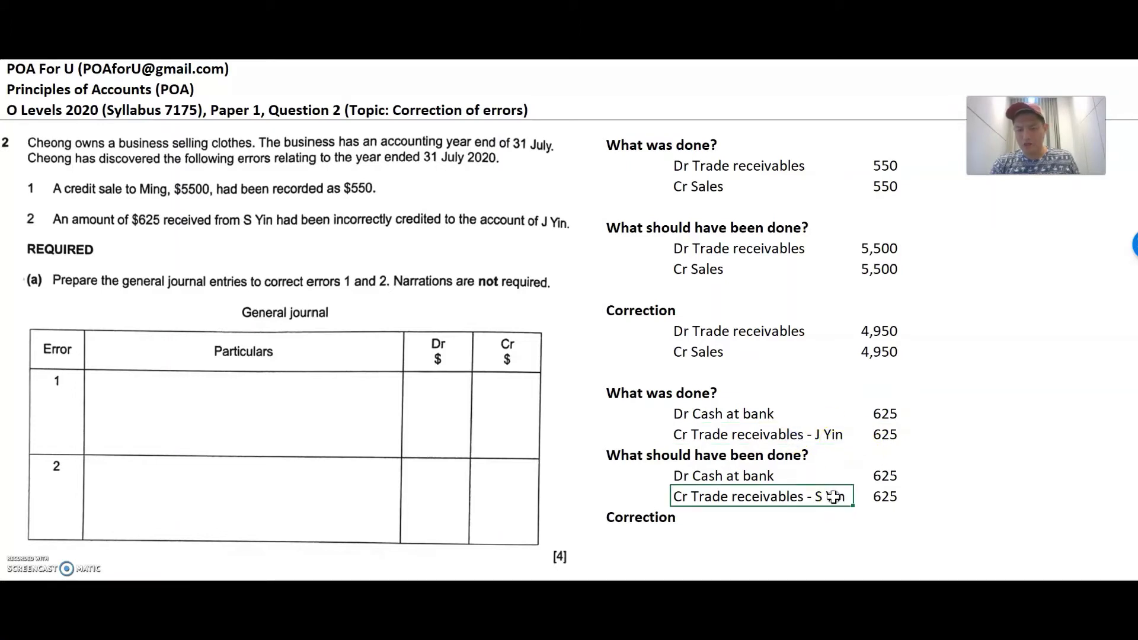
click(685, 539)
key(shift+Down)
key(shift+Right)
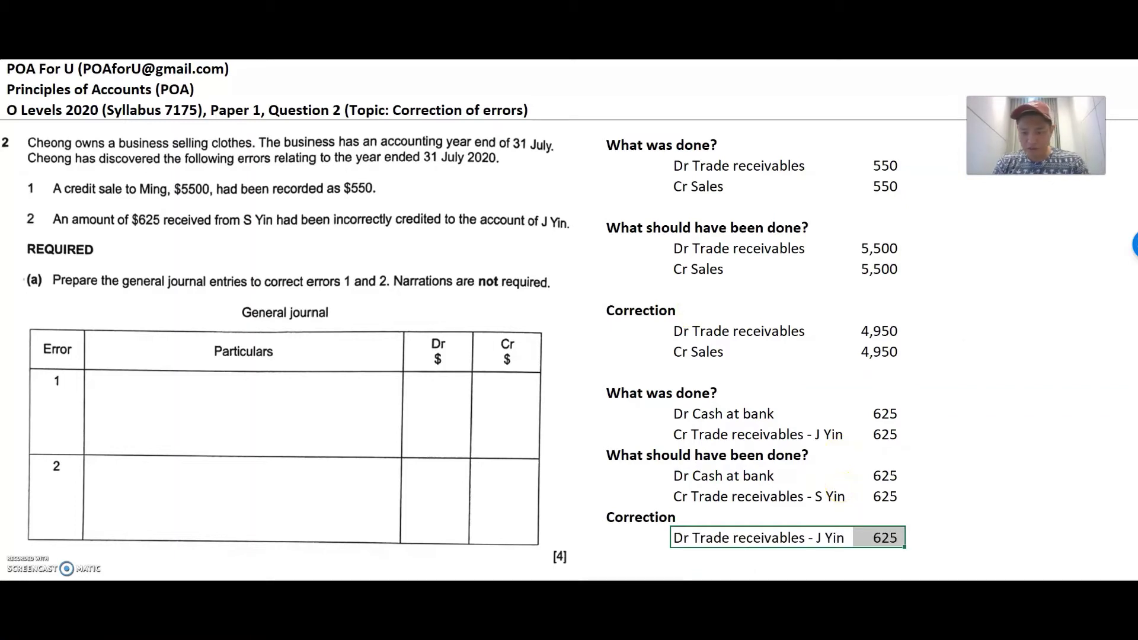
key(Down)
key(ctrl+v)
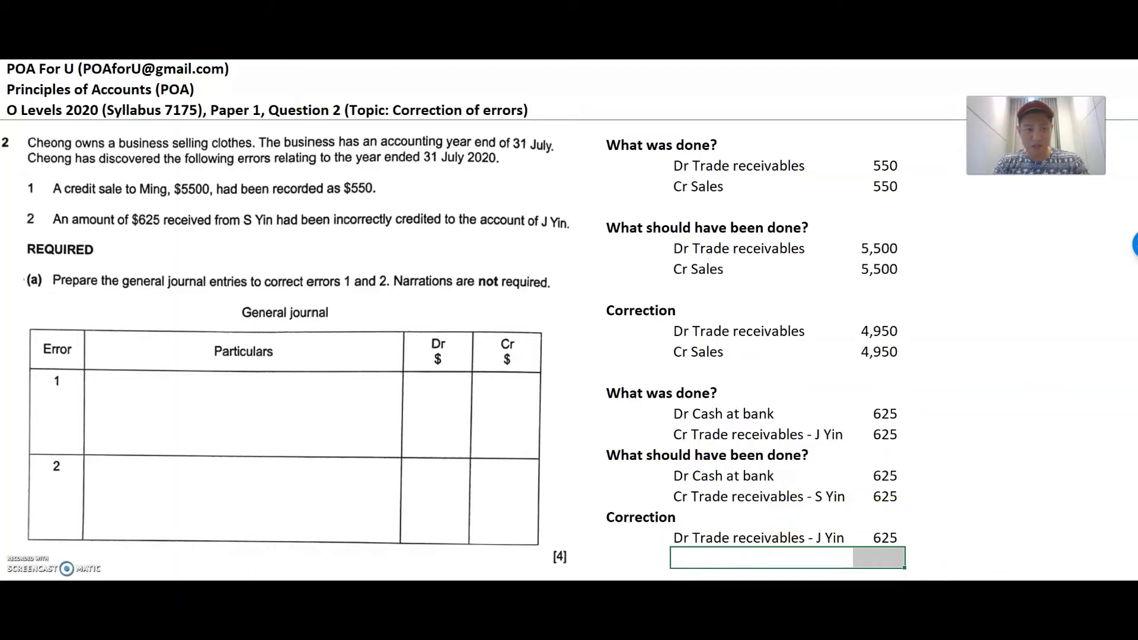
click(890, 312)
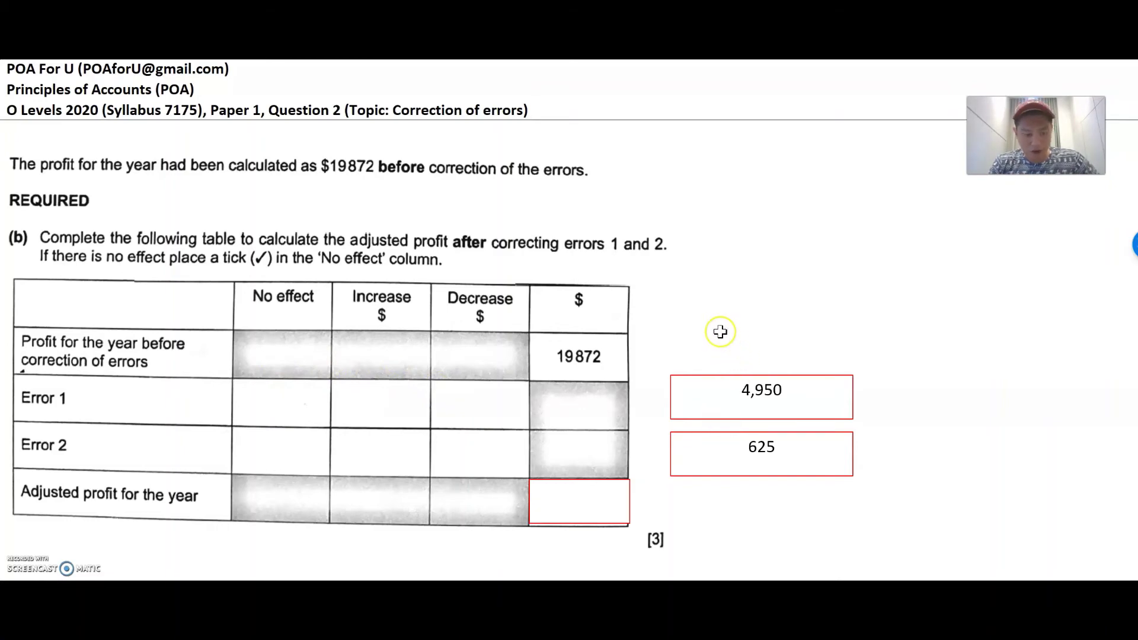
Scroll to the part (b) adjusted-profit table starting from 19872, with 4,950 and 625 beside it.
scroll(720, 332, up, 10)
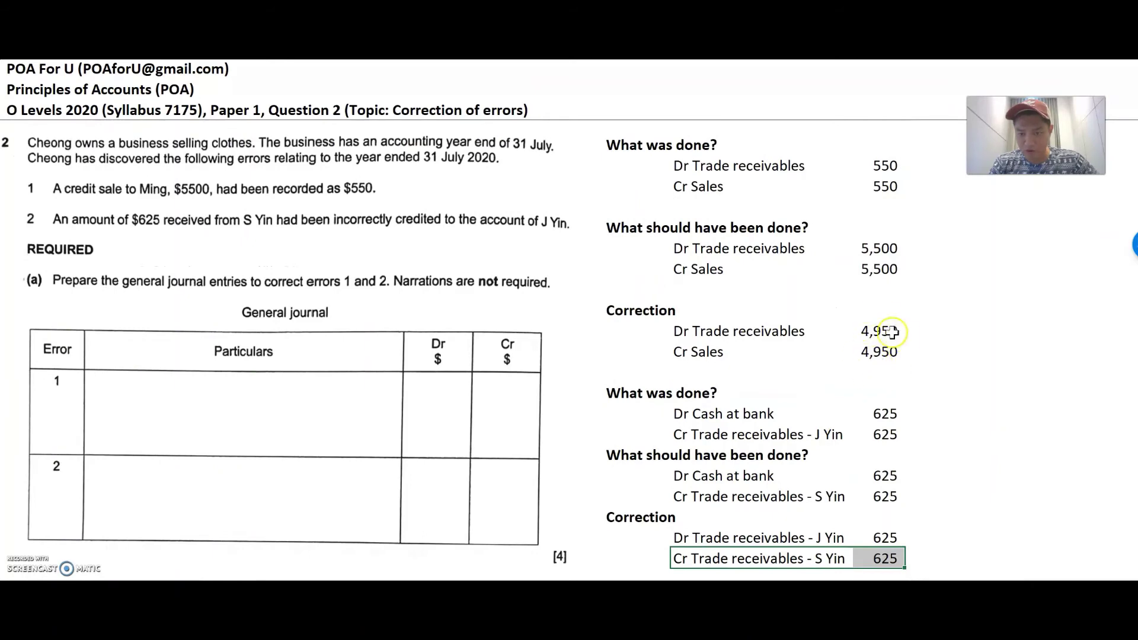
scroll(875, 347, down, 2)
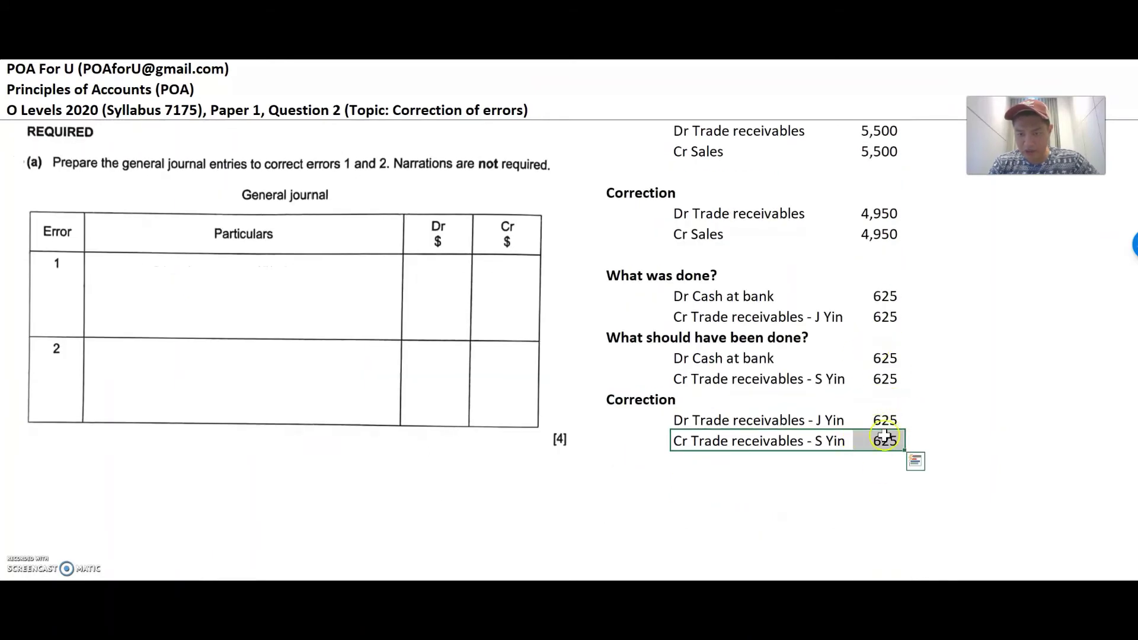
scroll(830, 437, down, 10)
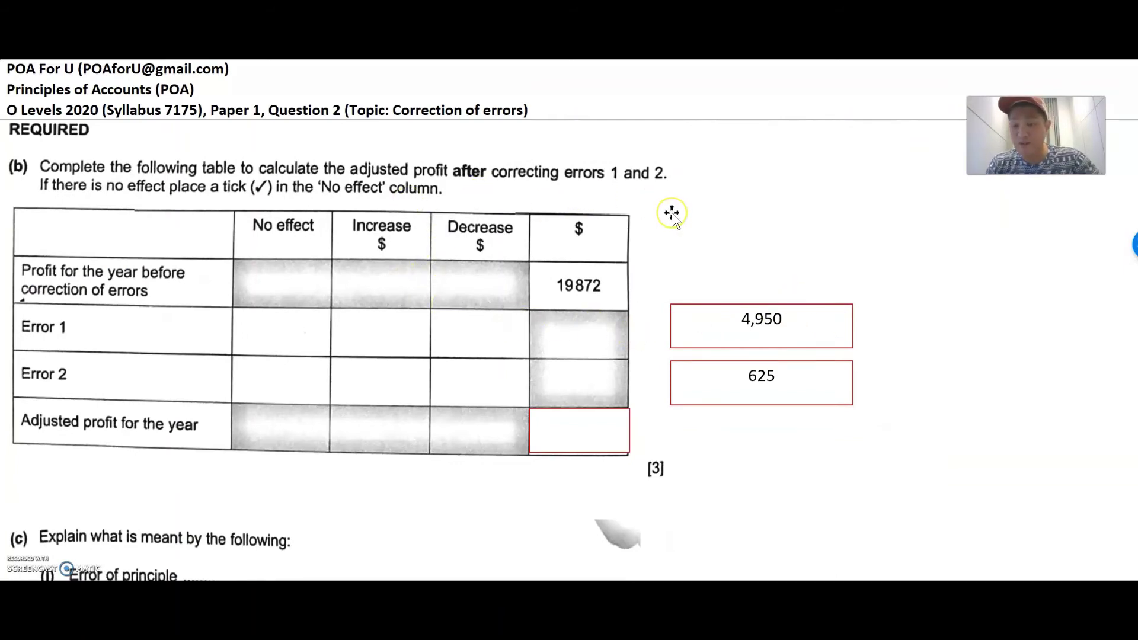
click(797, 261)
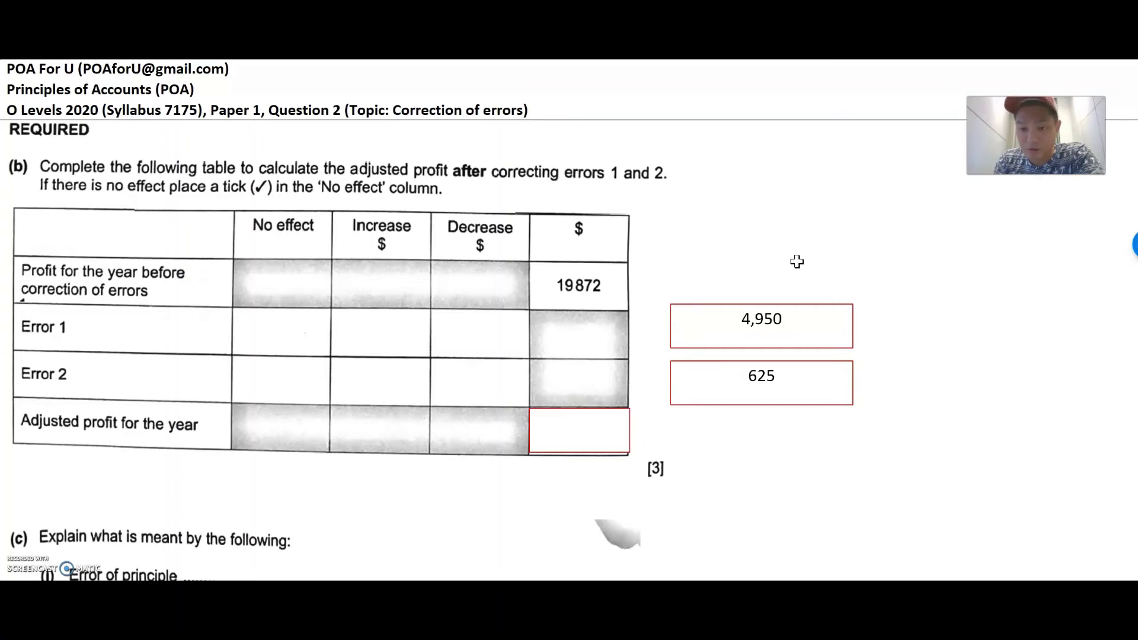
Fill the error 1 (4,950) and error 2 (625) Correction blocks yellow.
scroll(796, 262, up, 8)
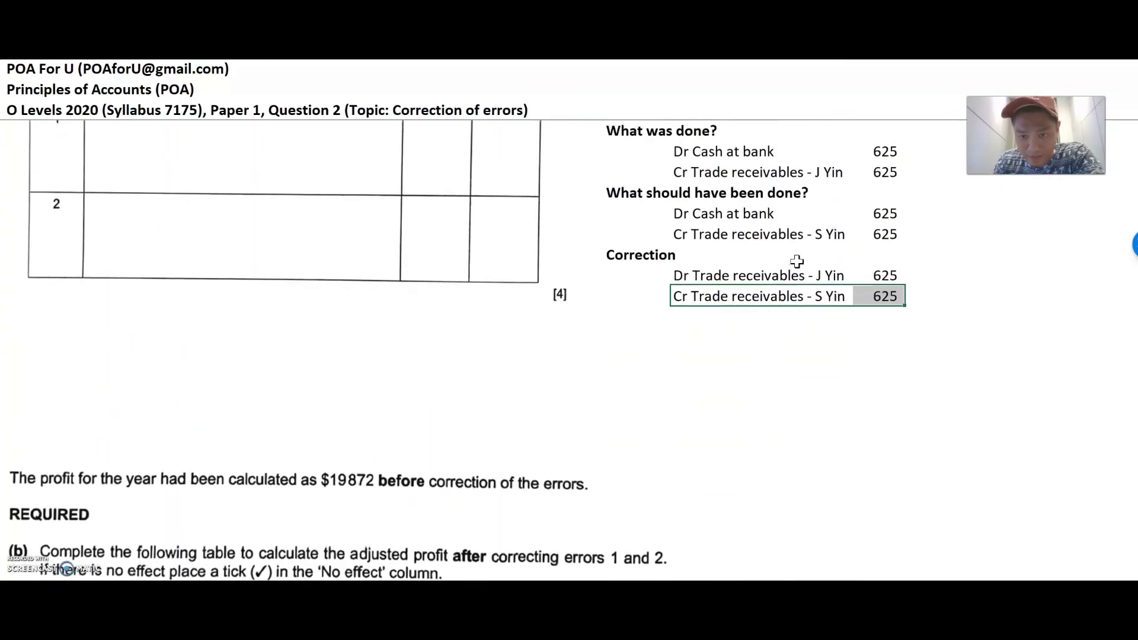
scroll(797, 262, up, 3)
drag(616, 295, 882, 347)
click(564, 59)
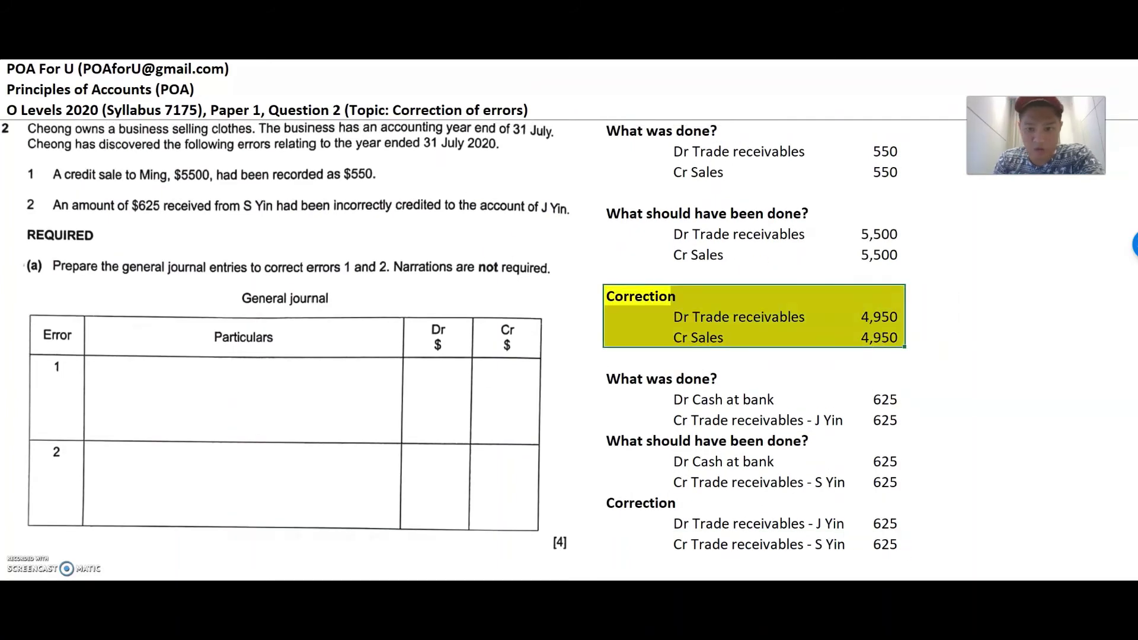
drag(623, 494, 862, 479)
click(564, 59)
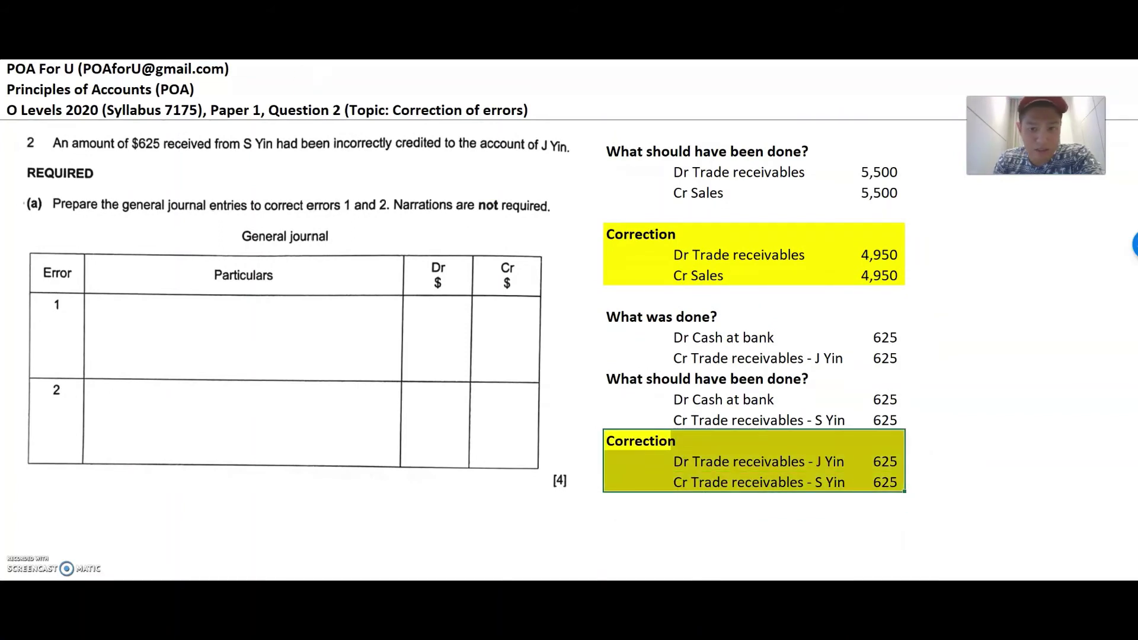
Select the empty cells beside the 4,950 debit and Cr Sales lines.
click(936, 291)
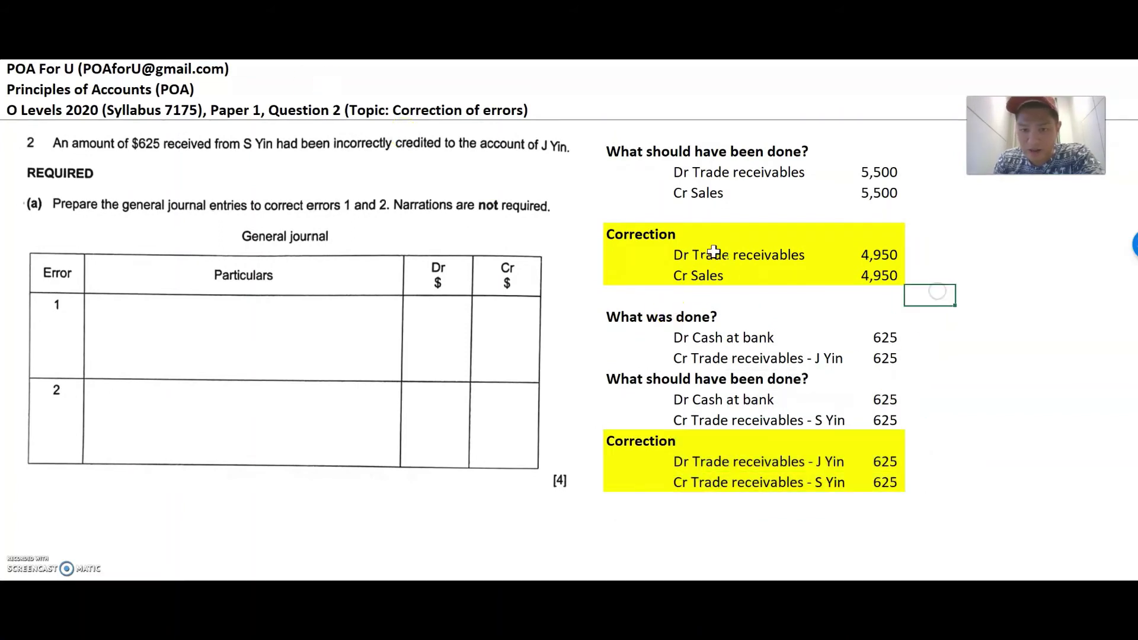
click(939, 254)
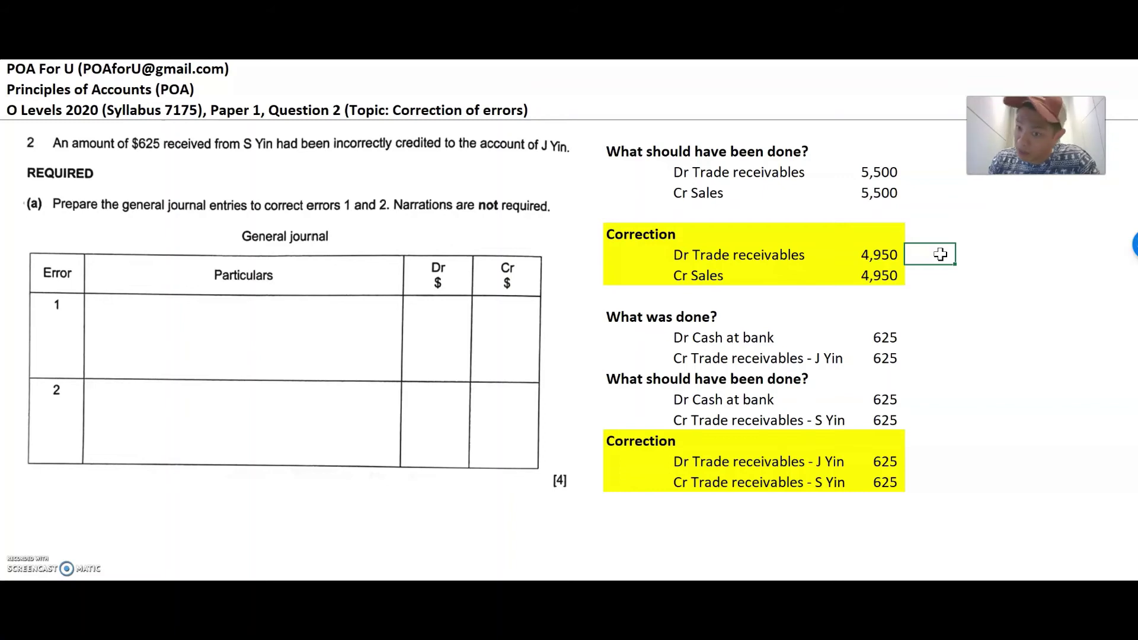
key(Down)
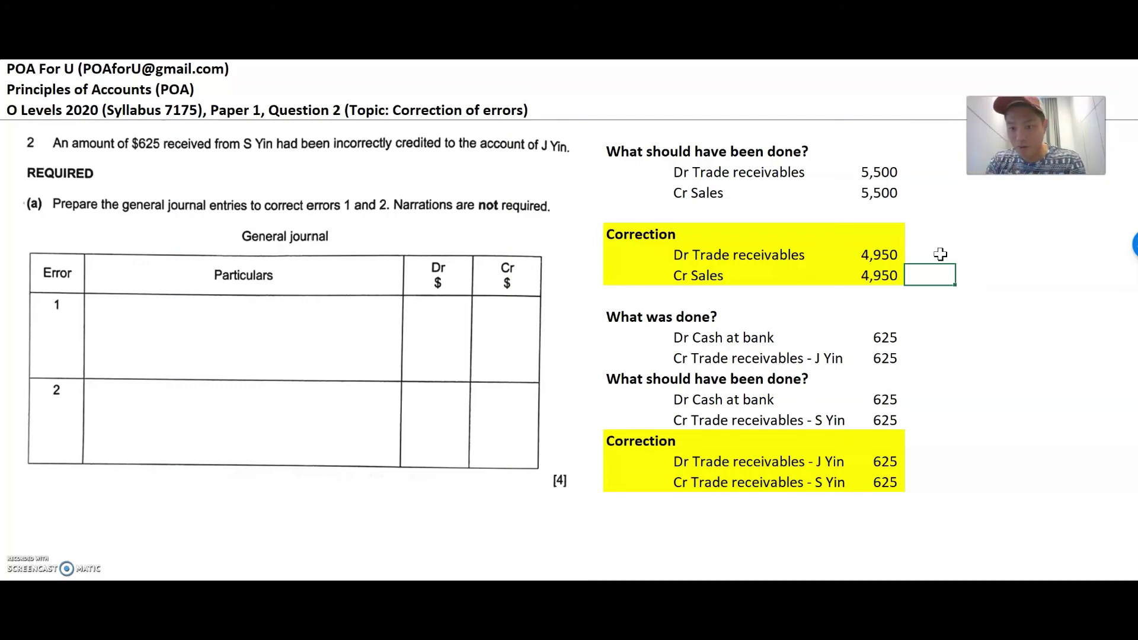
Move the 4,950 box into the Error 1 Increase cell and narrow it to fit.
scroll(940, 254, down, 5)
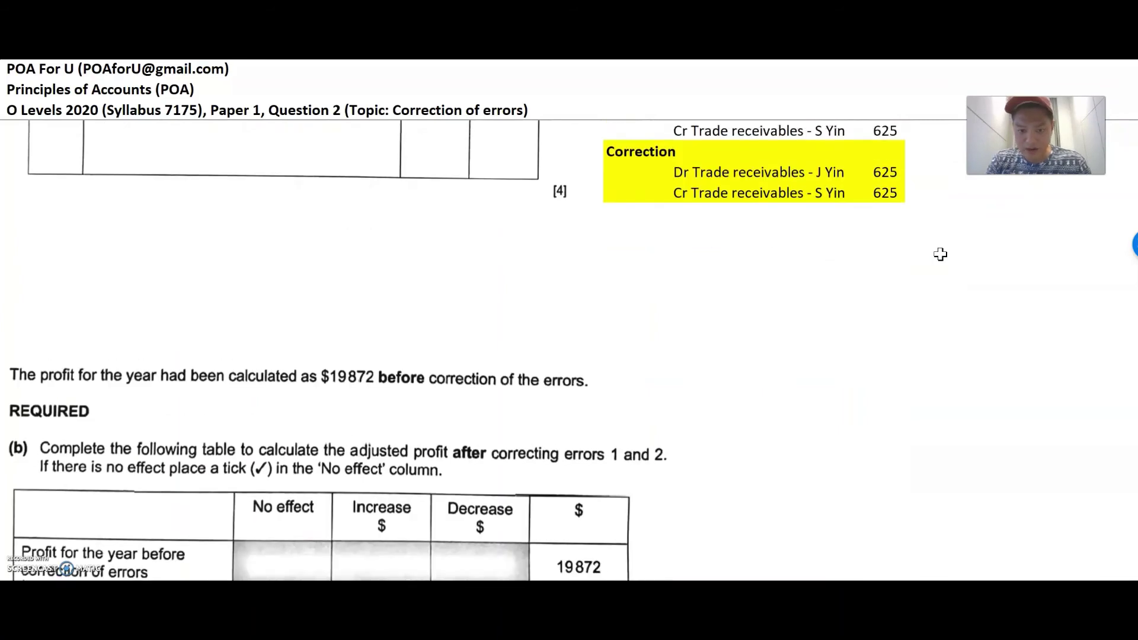
scroll(941, 255, down, 5)
click(755, 304)
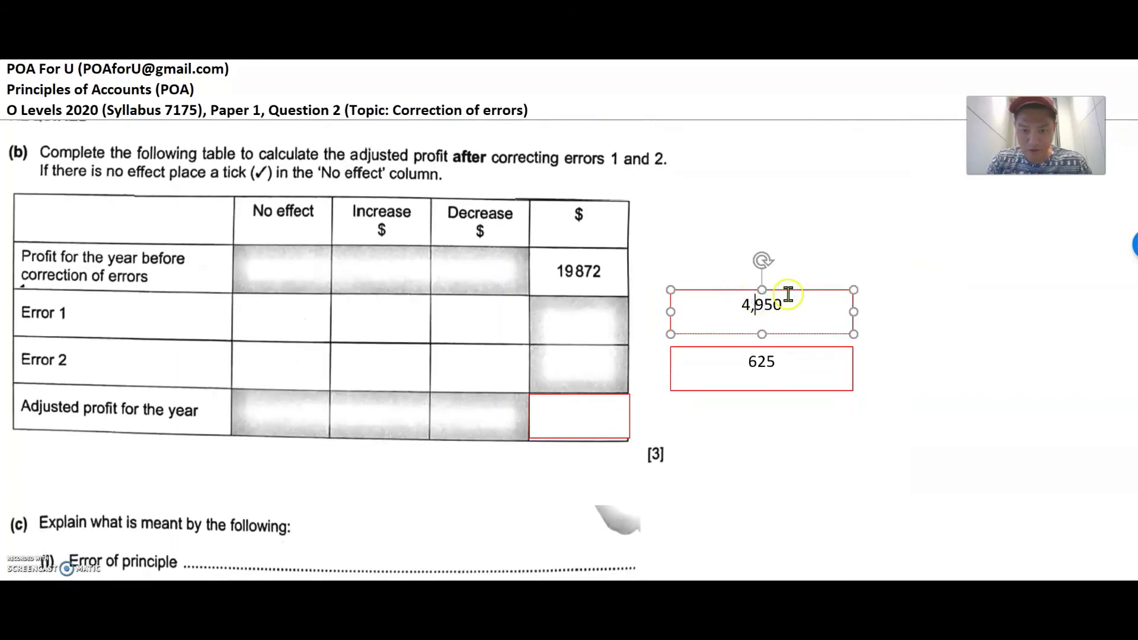
drag(788, 294, 414, 300)
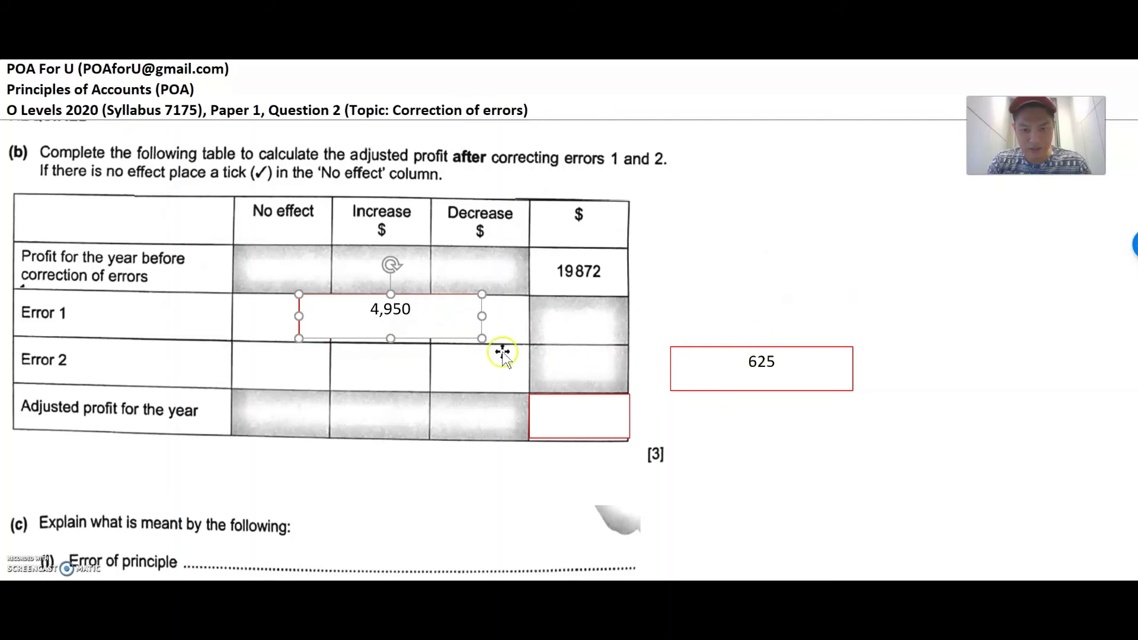
drag(481, 316, 428, 320)
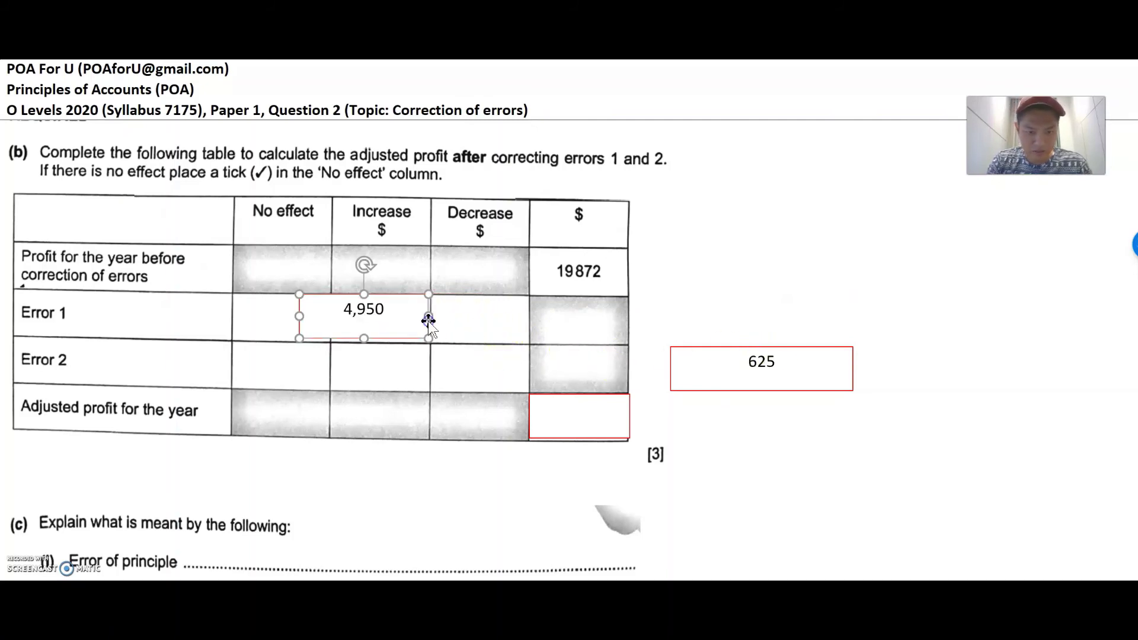
drag(300, 316, 329, 316)
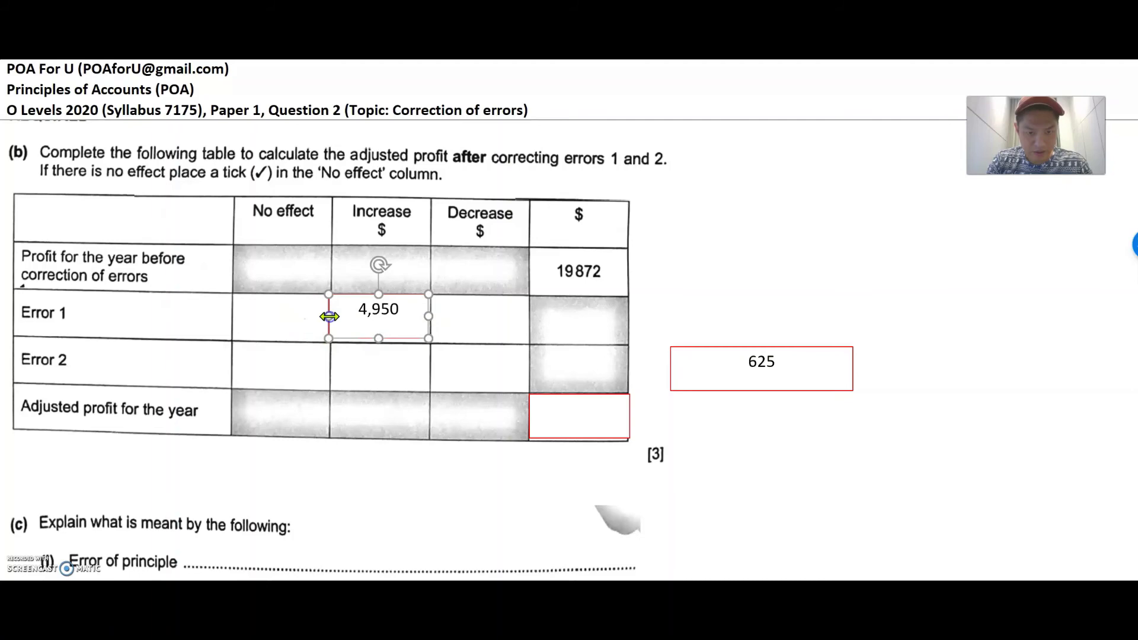
click(807, 252)
scroll(809, 252, up, 5)
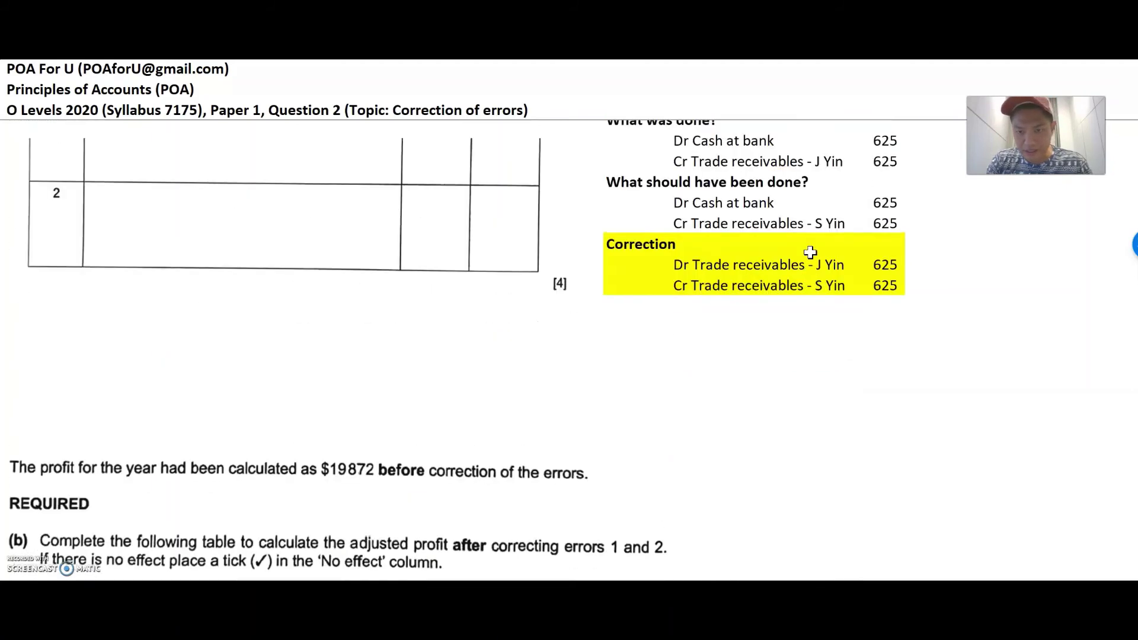
scroll(811, 252, up, 1)
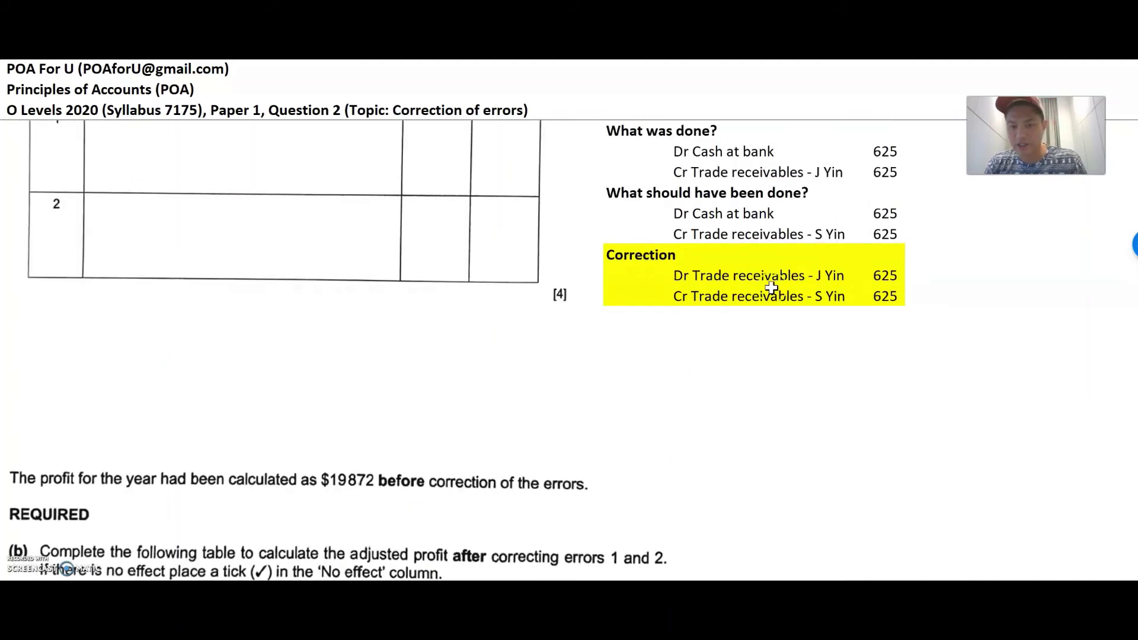
click(804, 319)
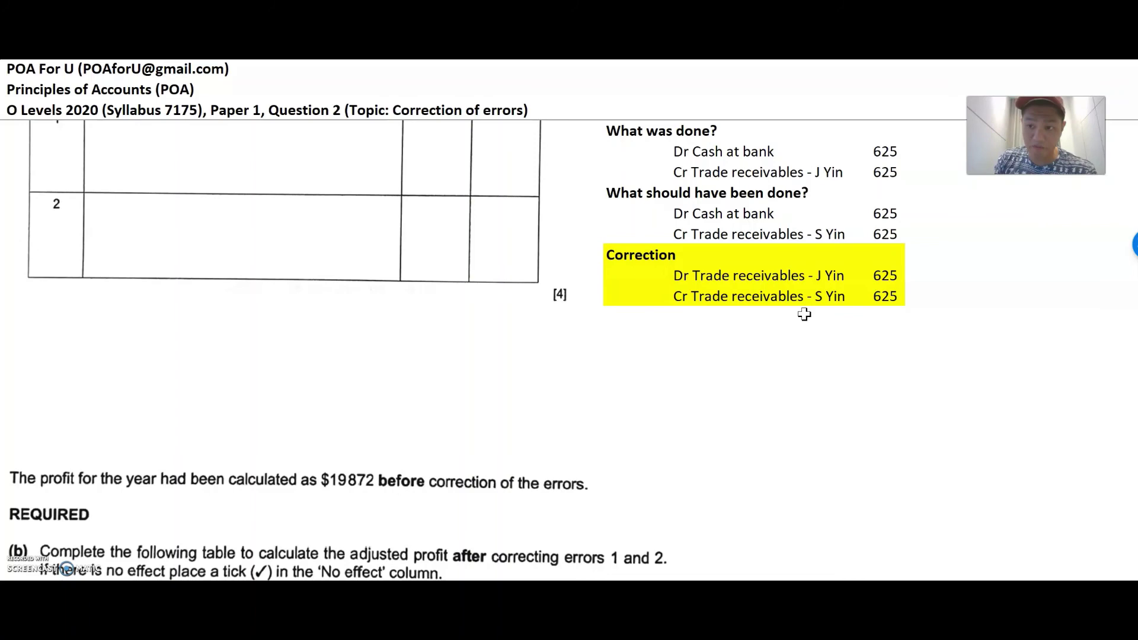
Narrow the 625 box and move it into the Error 2 No effect cell.
scroll(804, 314, down, 6)
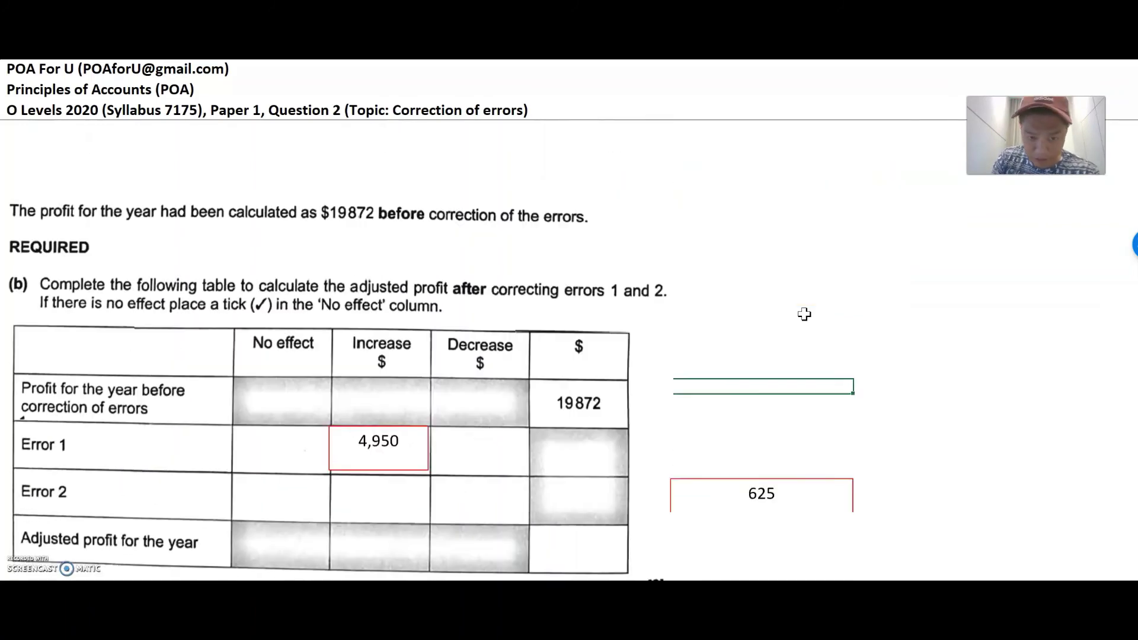
scroll(805, 314, down, 2)
click(687, 408)
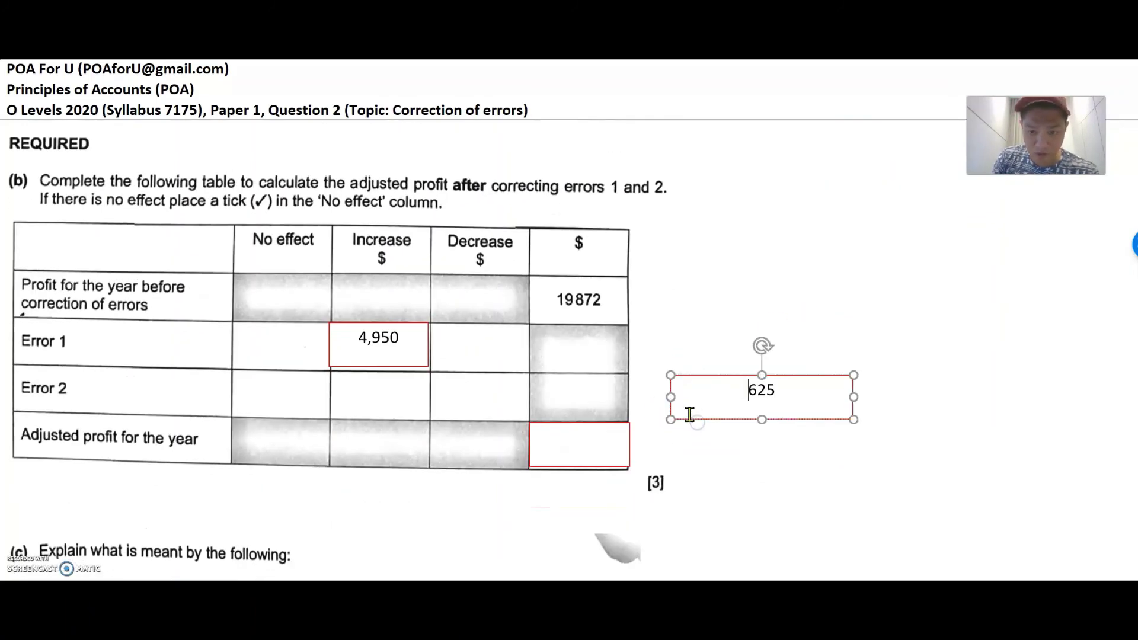
drag(671, 397, 752, 397)
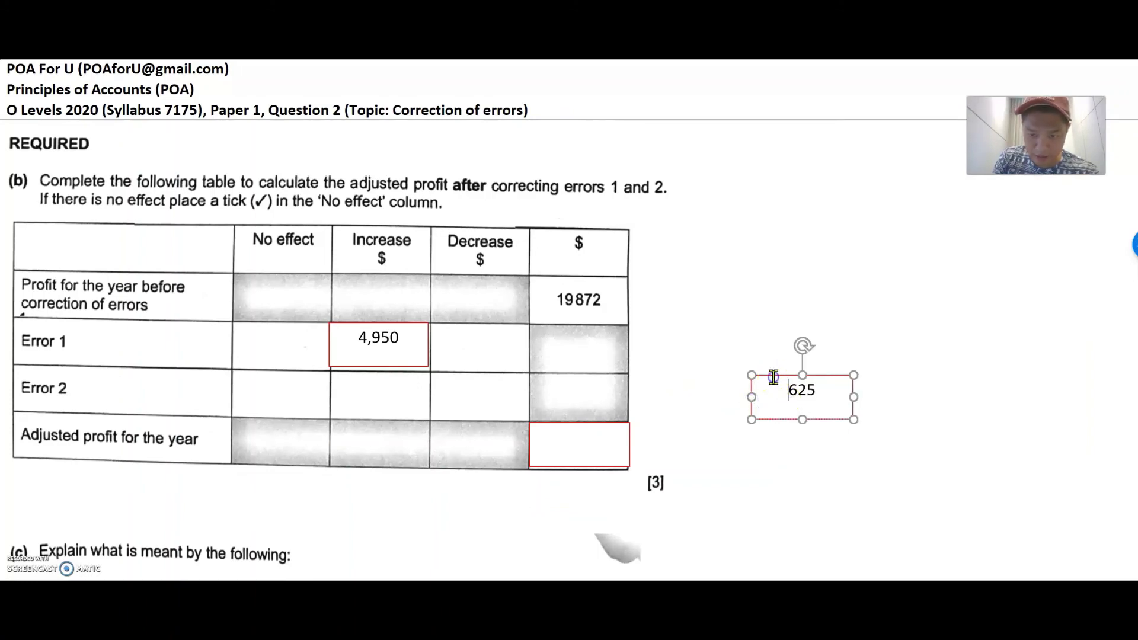
drag(783, 372, 273, 375)
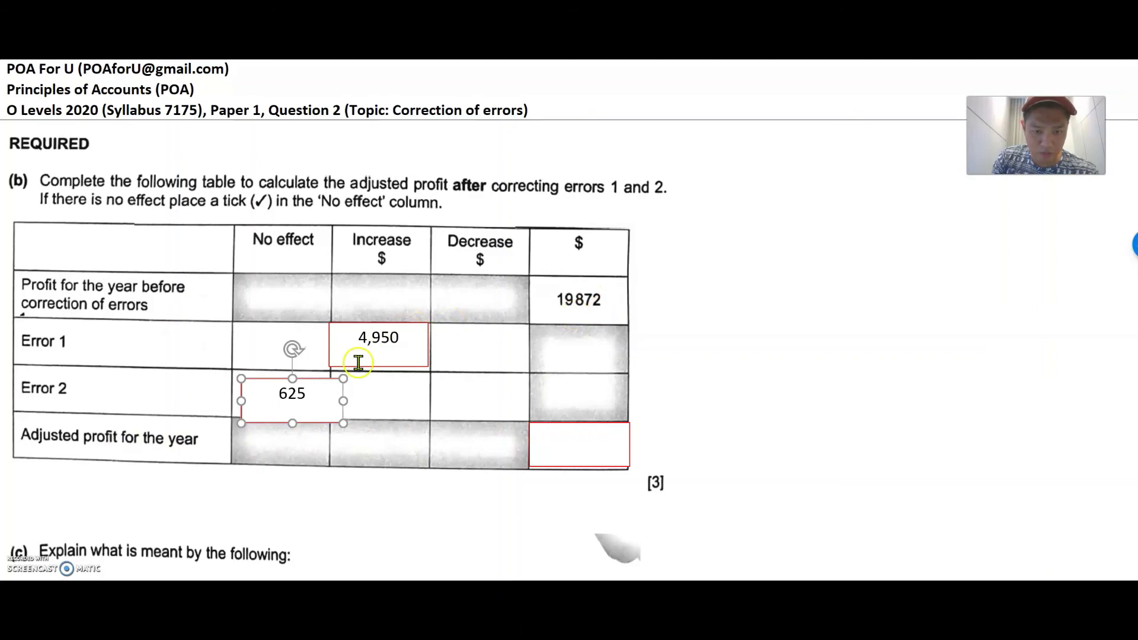
Edit the adjusted profit box so it shows 24,822.
click(555, 441)
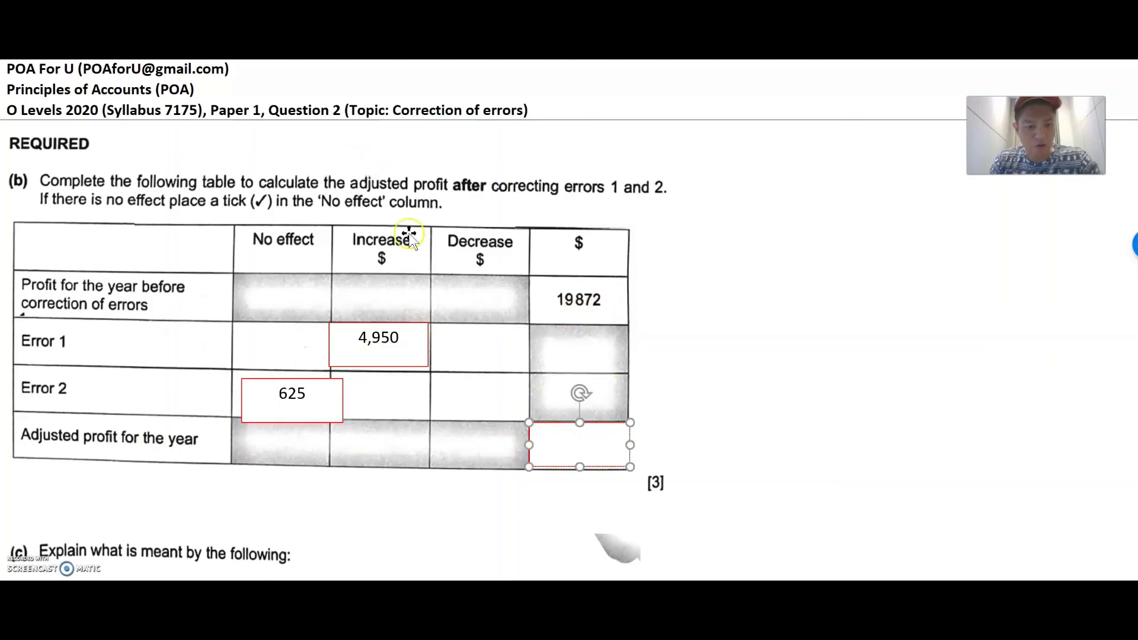
click(252, 35)
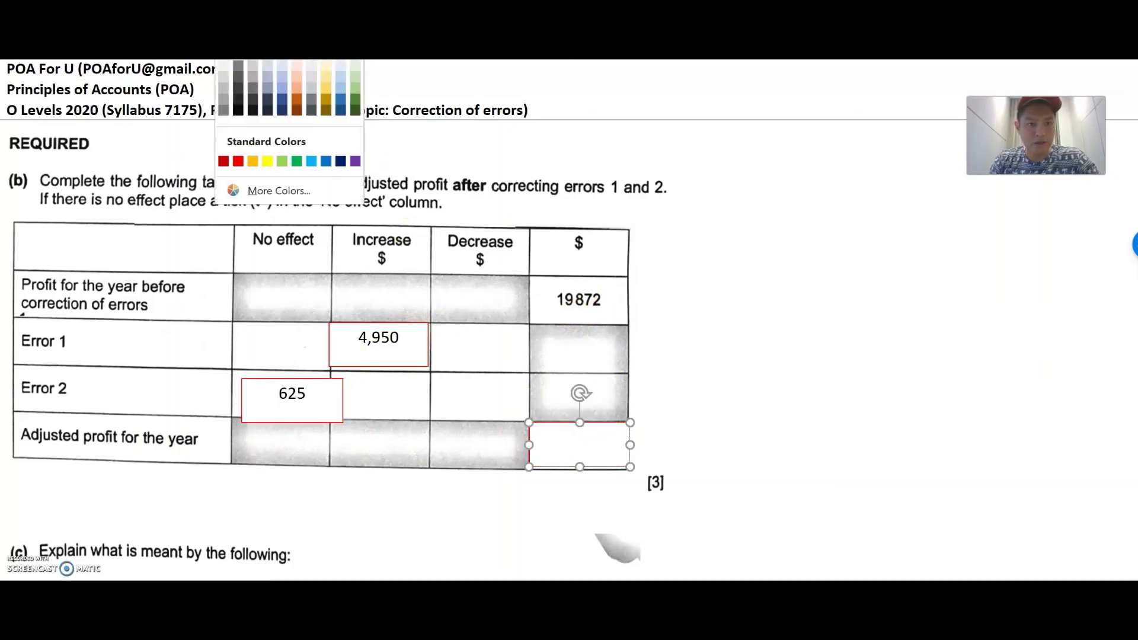
click(237, 50)
click(743, 380)
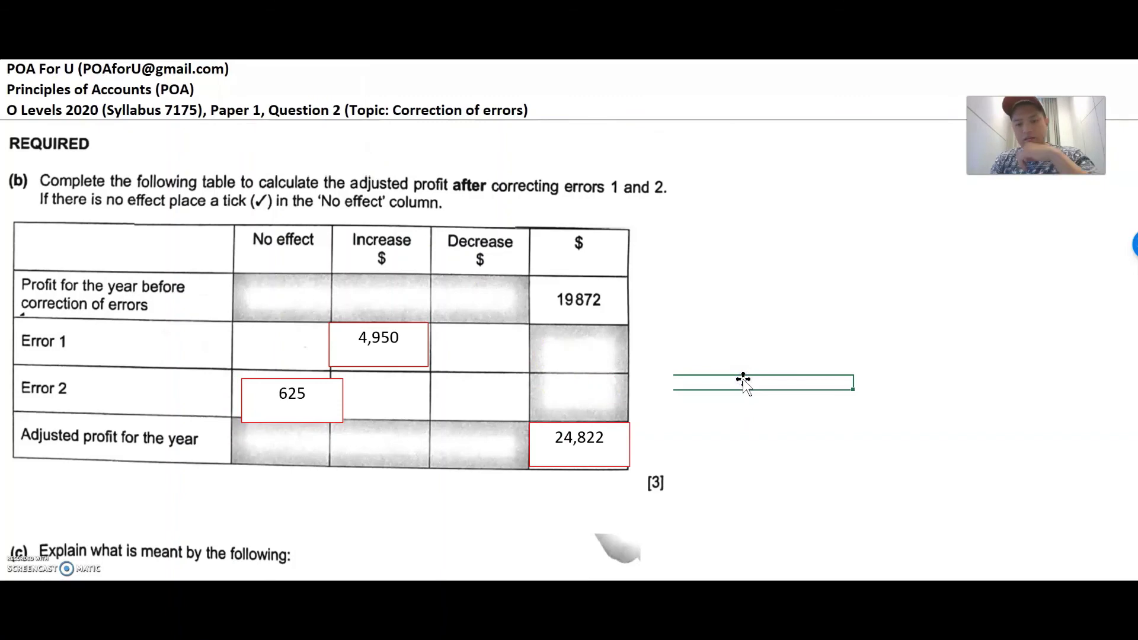
scroll(743, 380, down, 5)
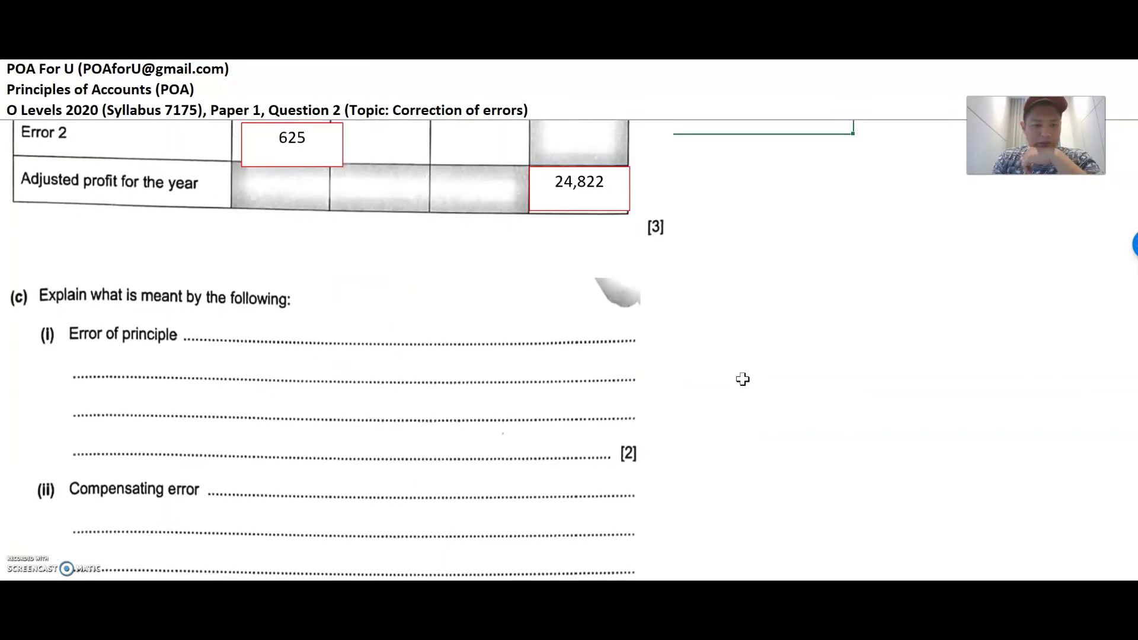
scroll(743, 380, down, 3)
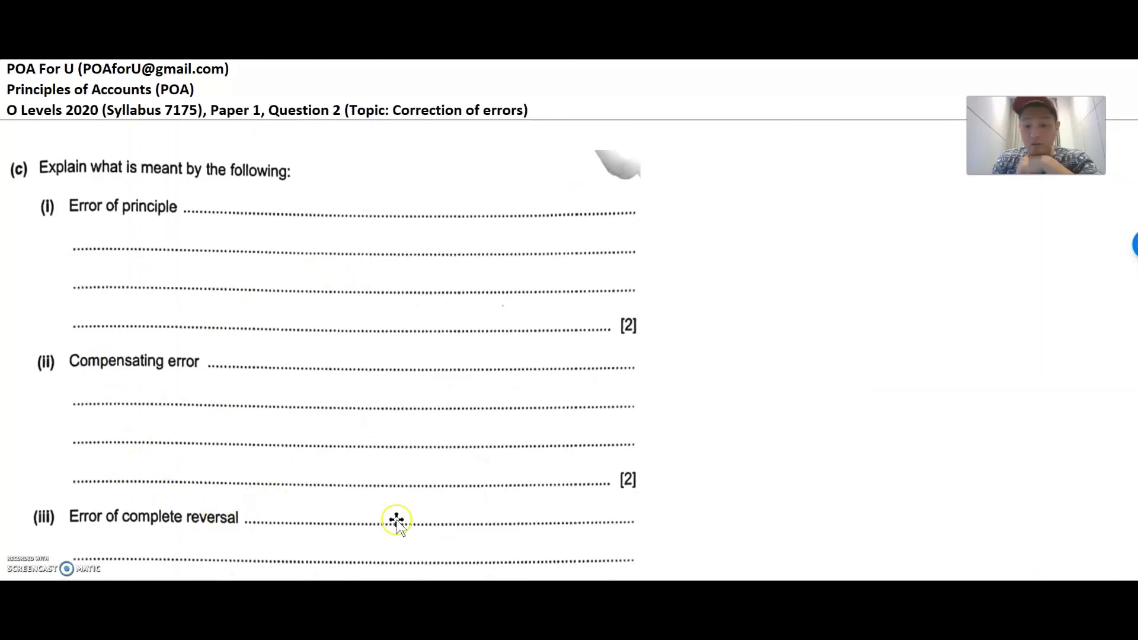
scroll(462, 521, down, 1)
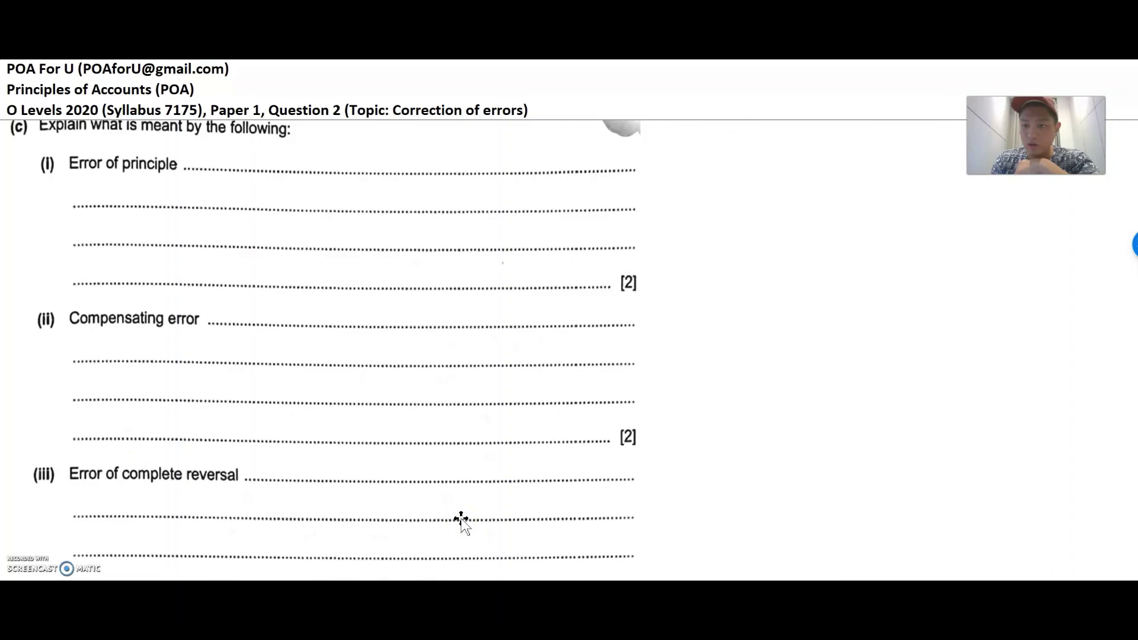
scroll(462, 522, up, 1)
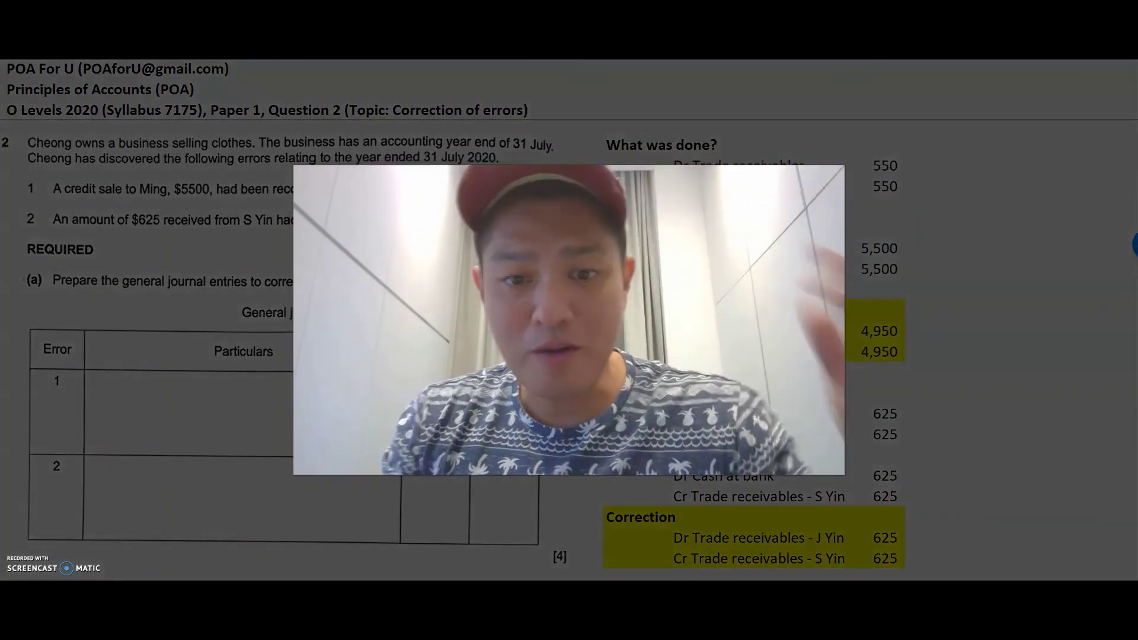